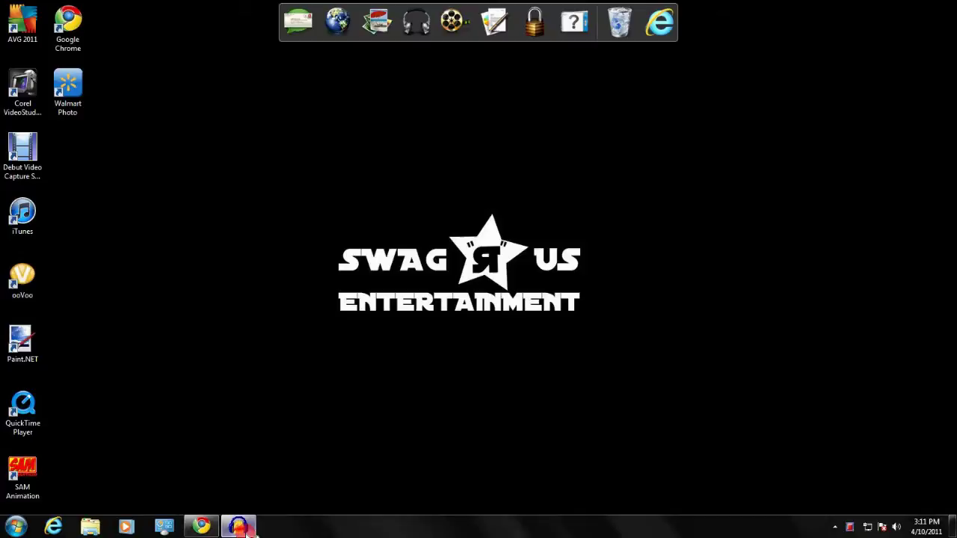
Bring back the beat 5 - Copy project, cancel an audio import, and play the track briefly.
{"action": "left_click", "coordinate": [239, 528]}
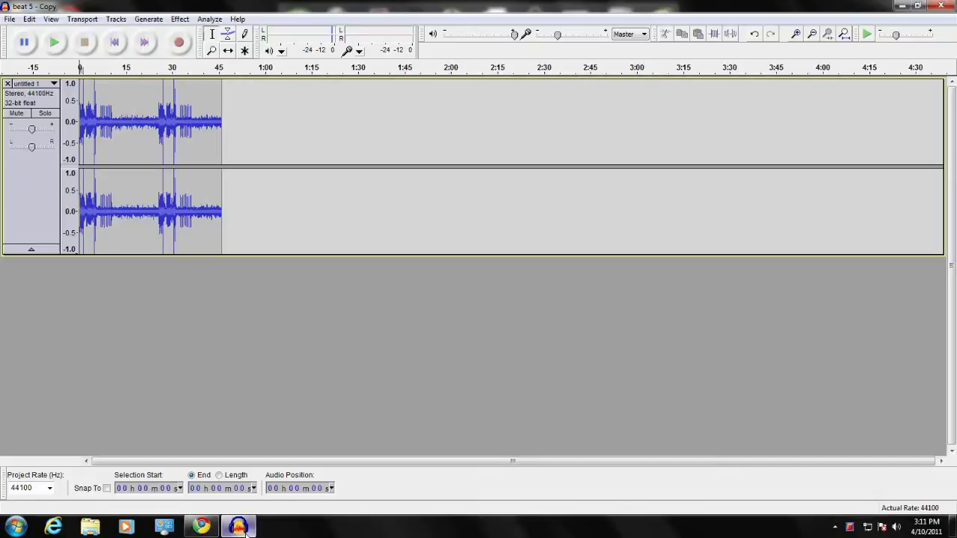
{"action": "left_click", "coordinate": [10, 19]}
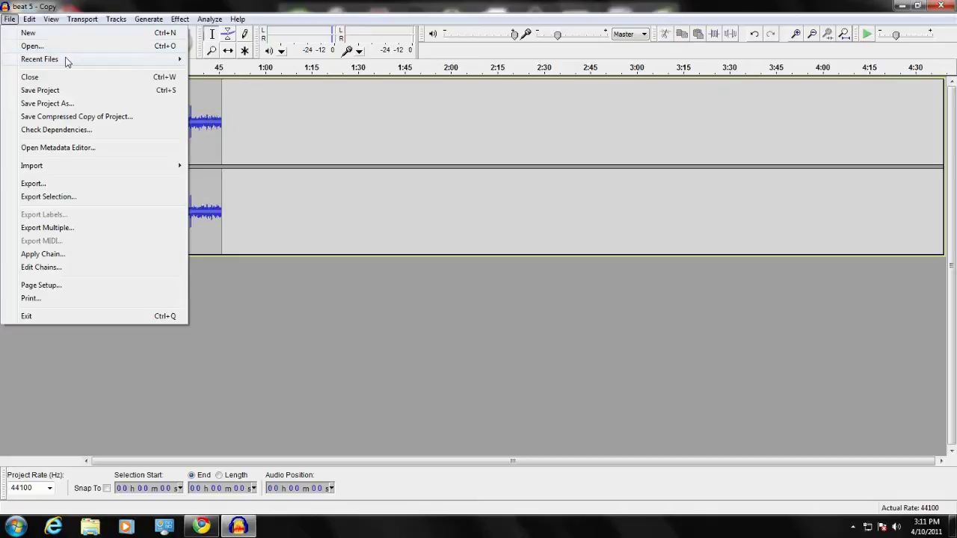
{"action": "mouse_move", "coordinate": [31, 165]}
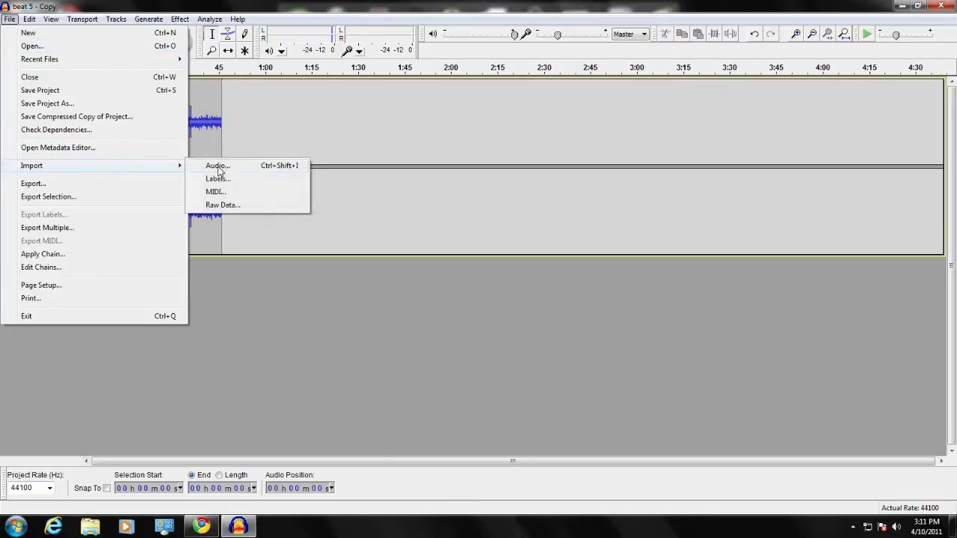
{"action": "left_click", "coordinate": [217, 165]}
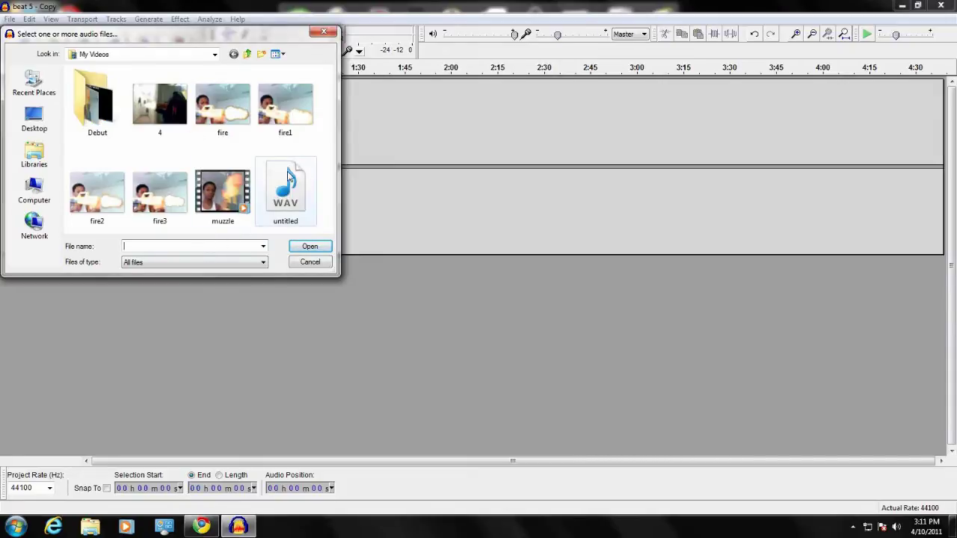
{"action": "left_click", "coordinate": [303, 249]}
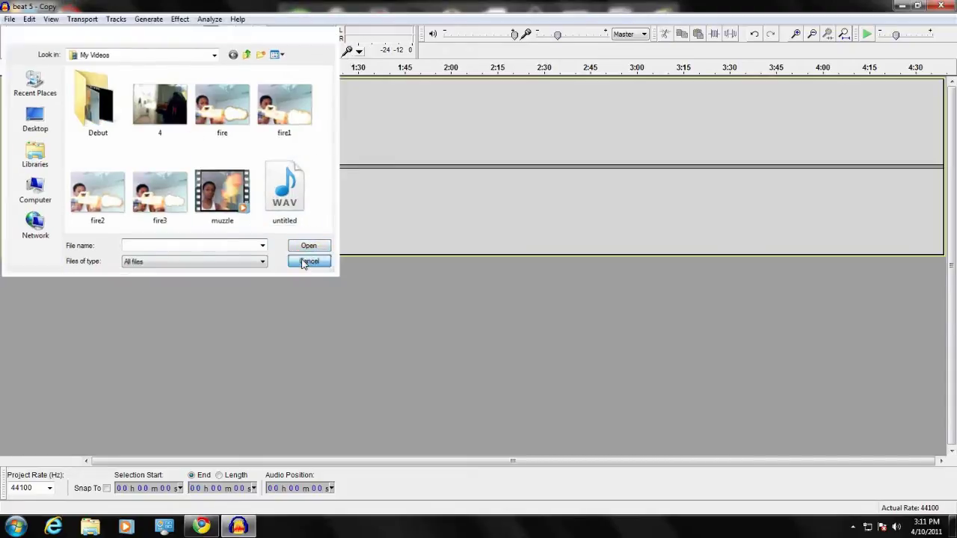
{"action": "left_click", "coordinate": [54, 43]}
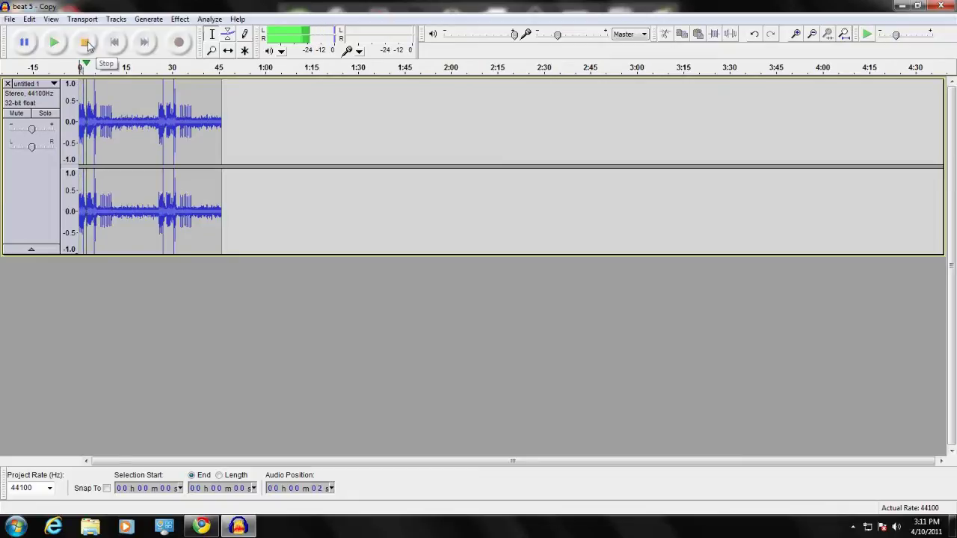
{"action": "left_click", "coordinate": [87, 41]}
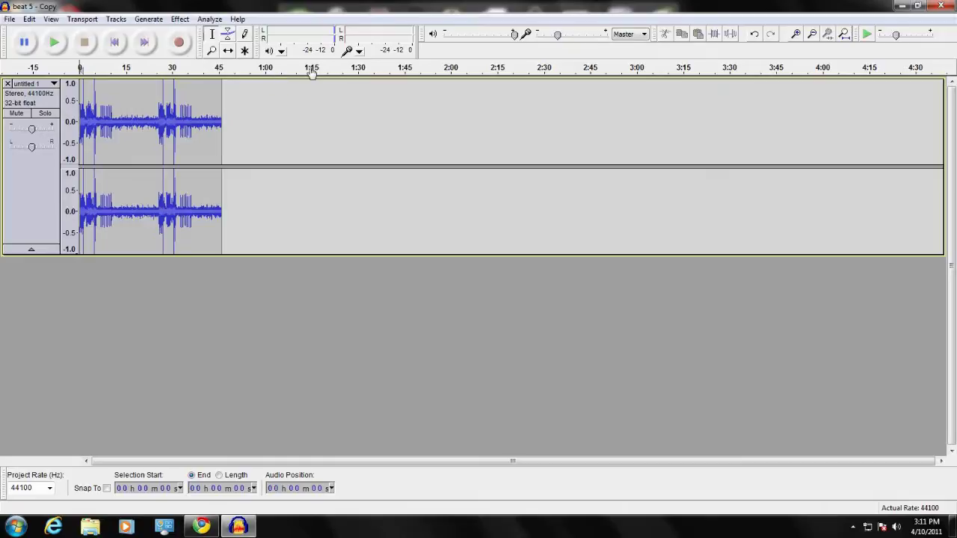
Select the entire 45-second recording and start exporting it.
{"action": "left_click", "coordinate": [222, 80]}
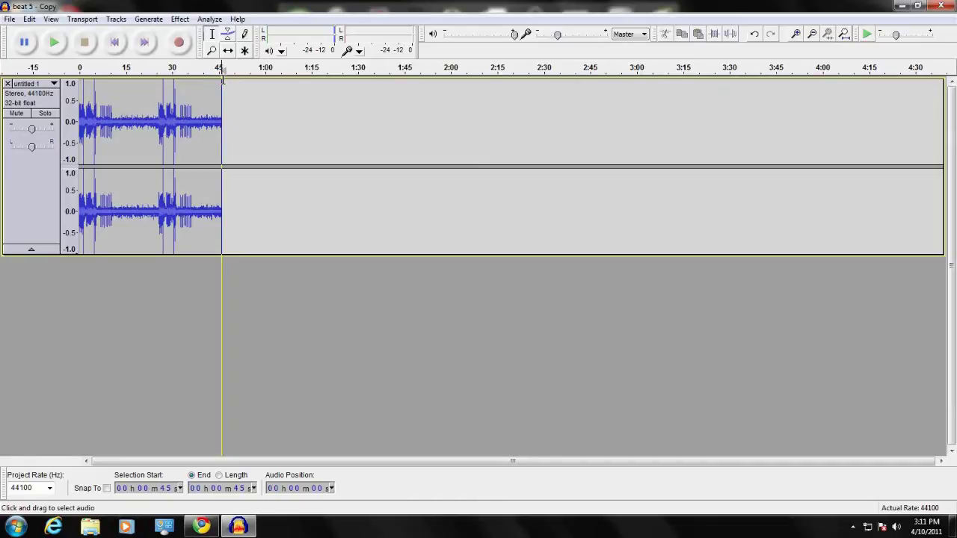
{"action": "left_click_drag", "start_coordinate": [222, 80], "coordinate": [30, 87]}
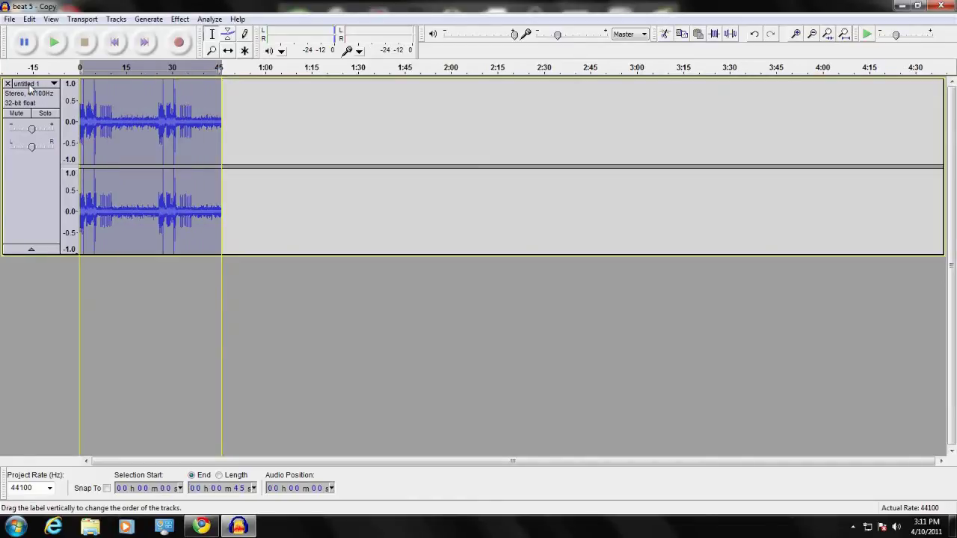
{"action": "left_click", "coordinate": [10, 19]}
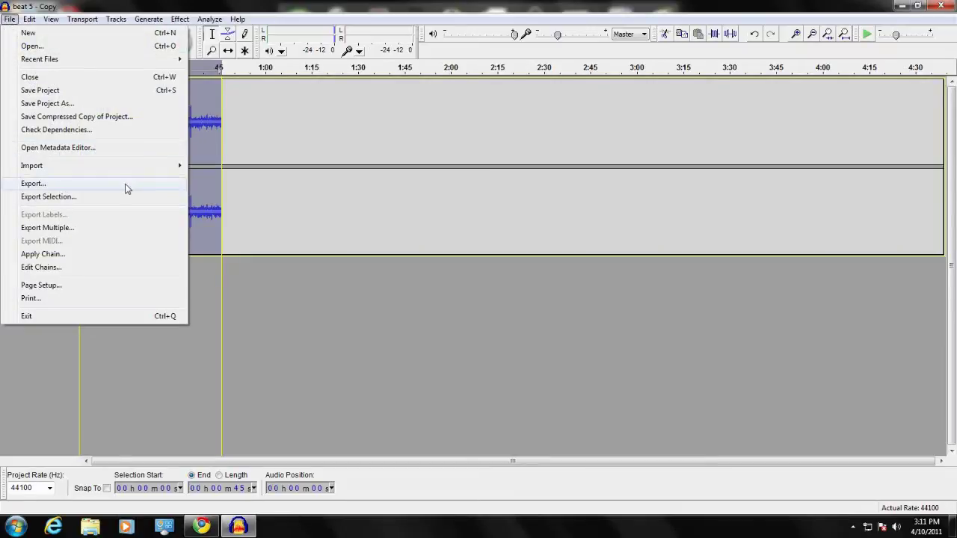
{"action": "left_click", "coordinate": [126, 185]}
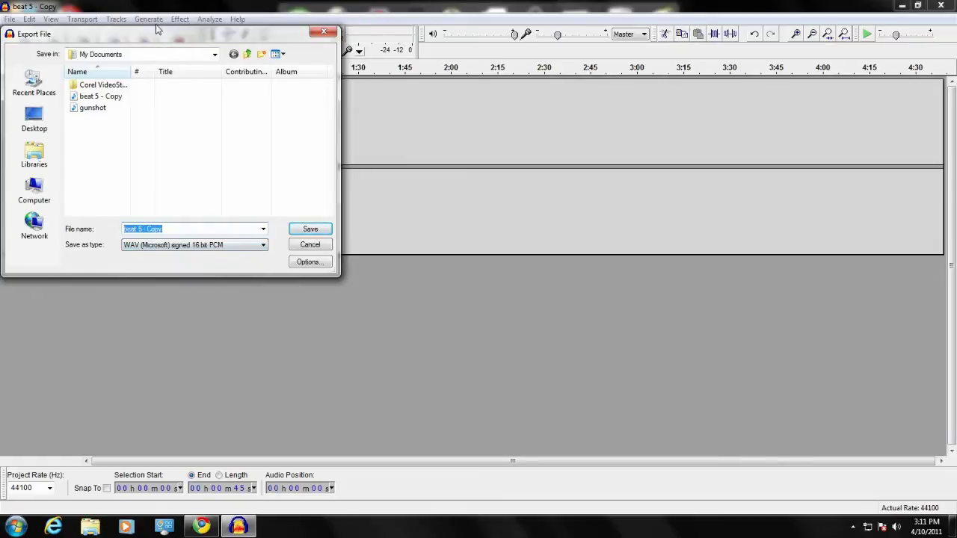
Save the export as a 16-bit WAV named 'tj', accepting the metadata unchanged.
{"action": "left_click_drag", "start_coordinate": [156, 36], "coordinate": [353, 75]}
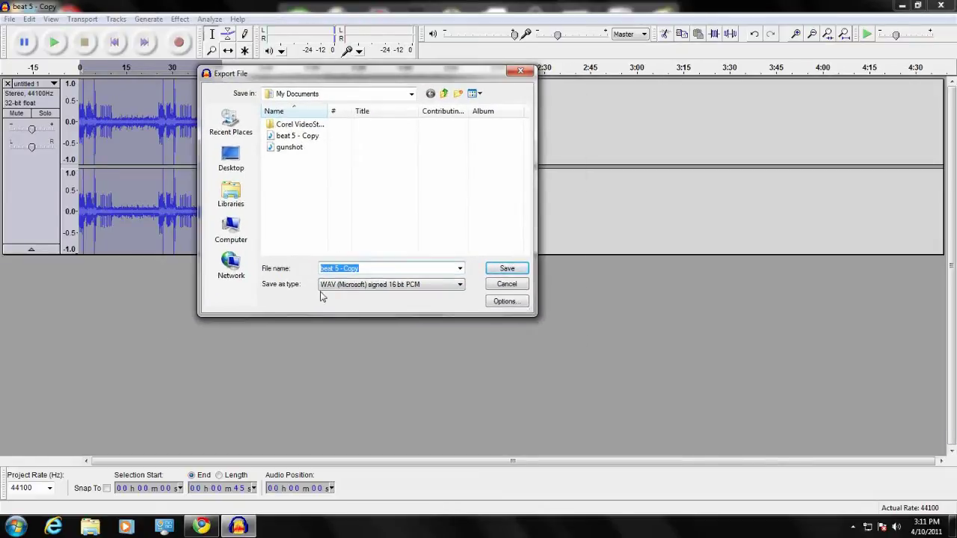
{"action": "left_click", "coordinate": [389, 286]}
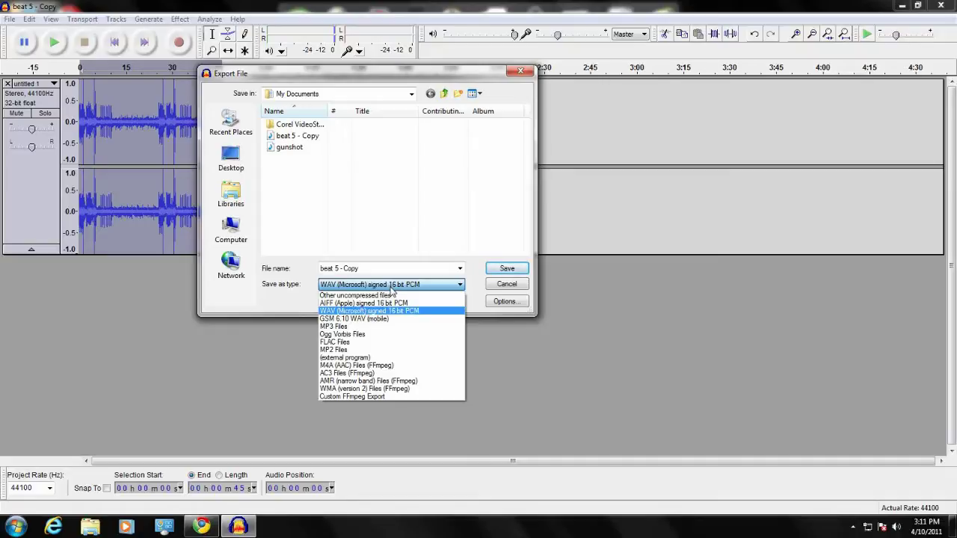
{"action": "left_click", "coordinate": [392, 285]}
{"action": "left_click", "coordinate": [392, 268]}
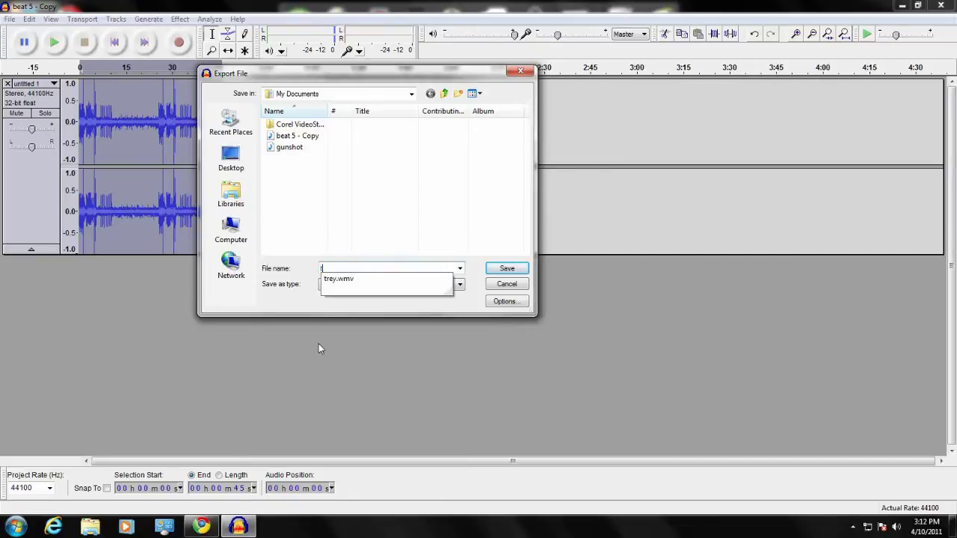
{"action": "type", "text": "t"}
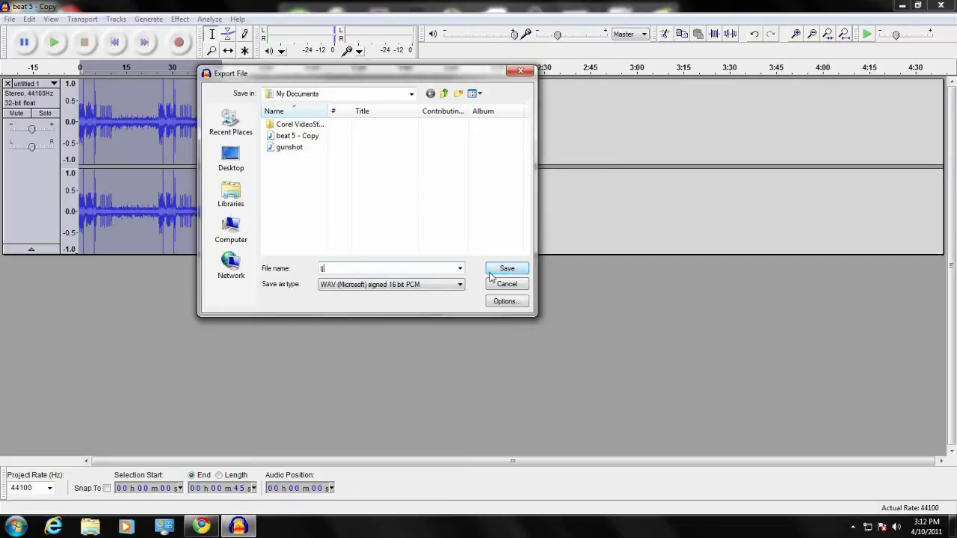
{"action": "left_click", "coordinate": [518, 270]}
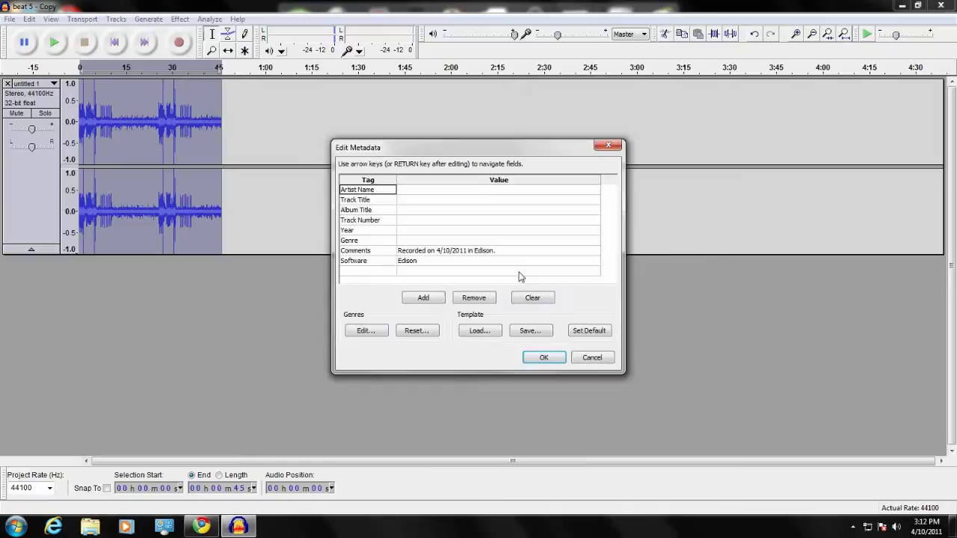
{"action": "left_click", "coordinate": [556, 359]}
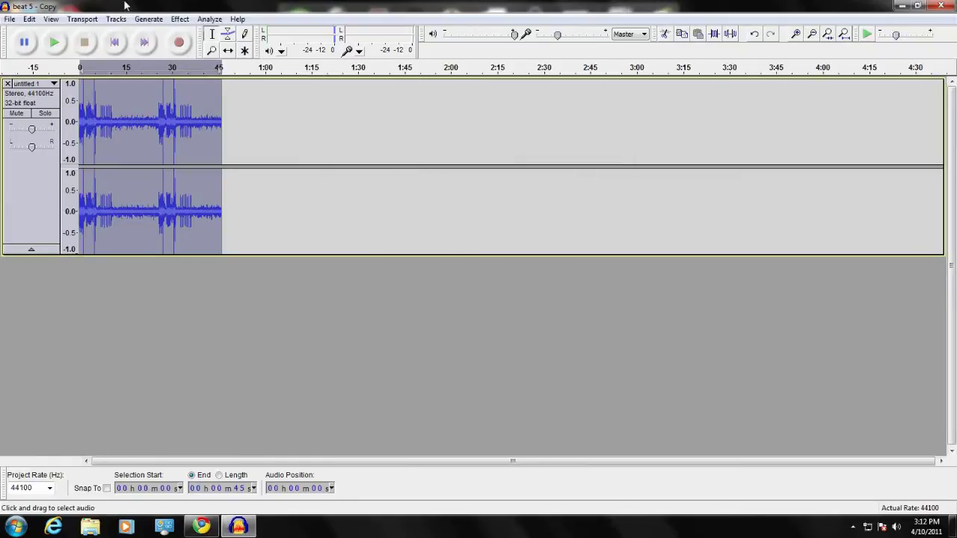
Minimize Audacity and browse the Explorer Documents library down to the tj file.
{"action": "left_click", "coordinate": [902, 5]}
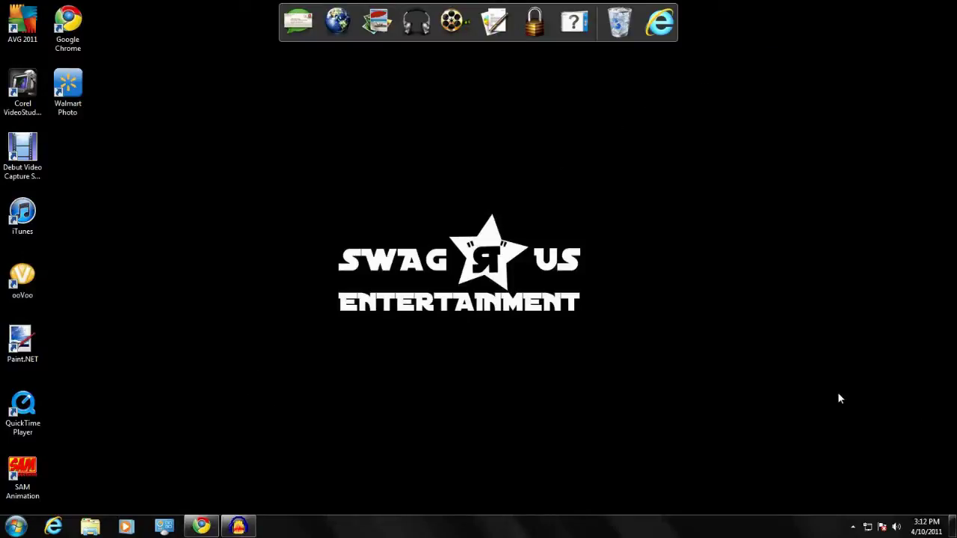
{"action": "left_click", "coordinate": [94, 527]}
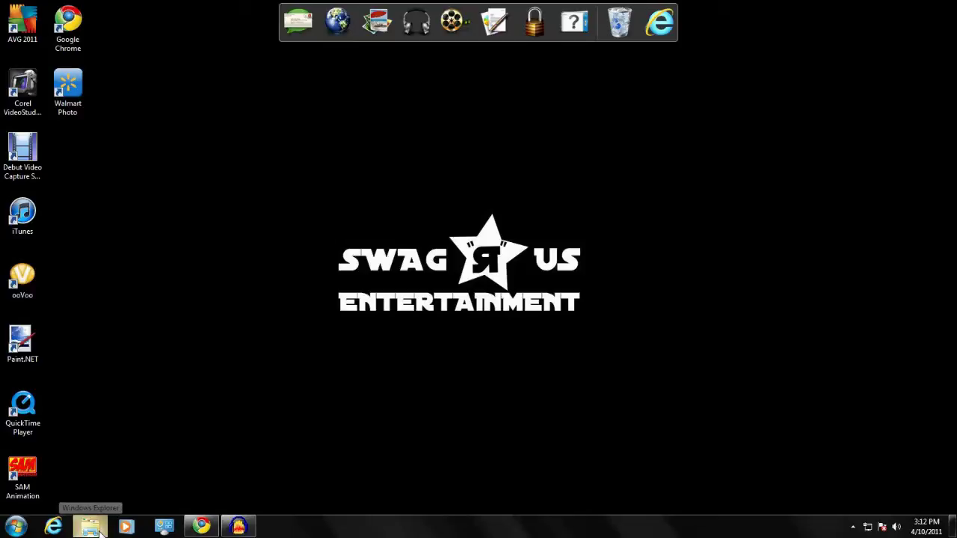
{"action": "left_click", "coordinate": [172, 305]}
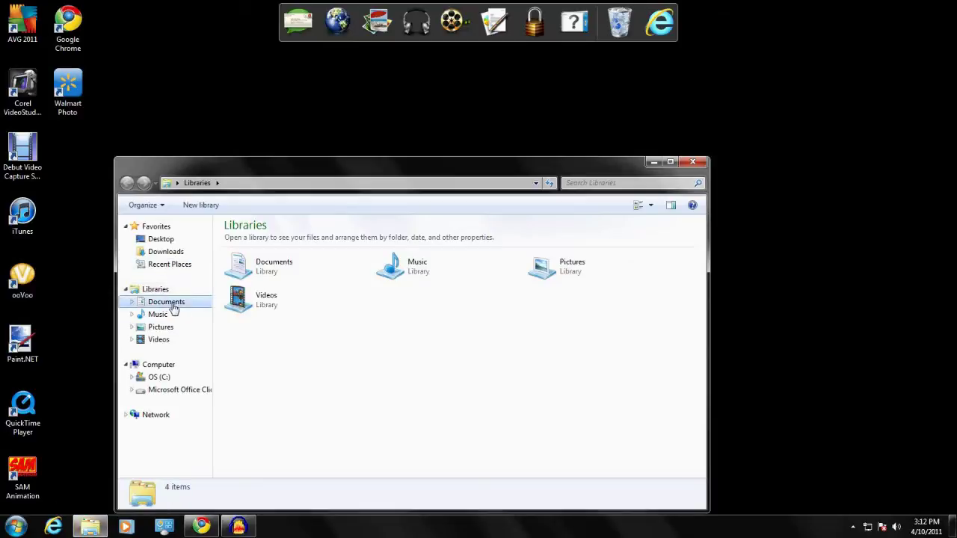
{"action": "left_click_drag", "start_coordinate": [698, 282], "coordinate": [682, 372]}
{"action": "scroll", "coordinate": [673, 385], "scroll_direction": "down", "scroll_amount": 3}
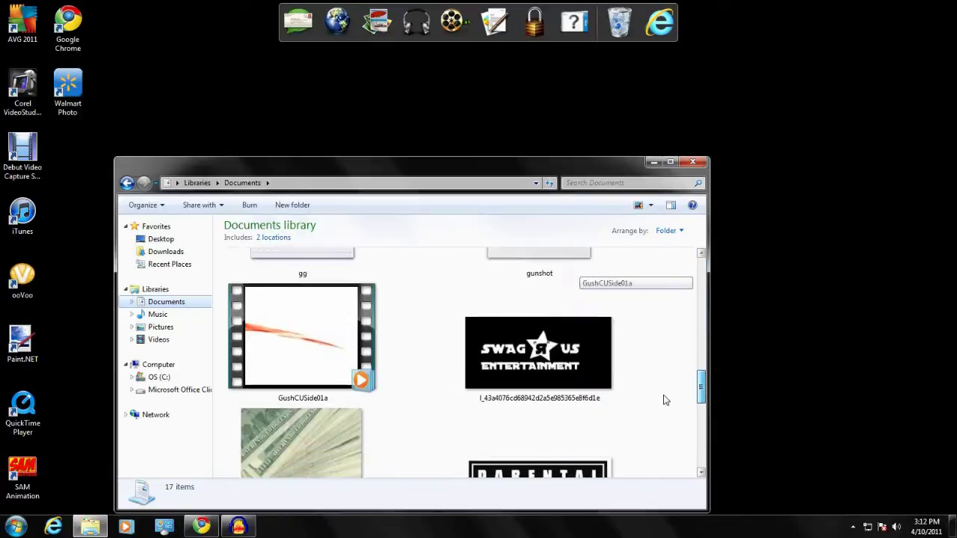
{"action": "scroll", "coordinate": [663, 399], "scroll_direction": "down", "scroll_amount": 3}
{"action": "scroll", "coordinate": [656, 442], "scroll_direction": "down", "scroll_amount": 1}
Play tj.wav briefly, close the player, and minimize Explorer to the desktop.
{"action": "left_click", "coordinate": [287, 358]}
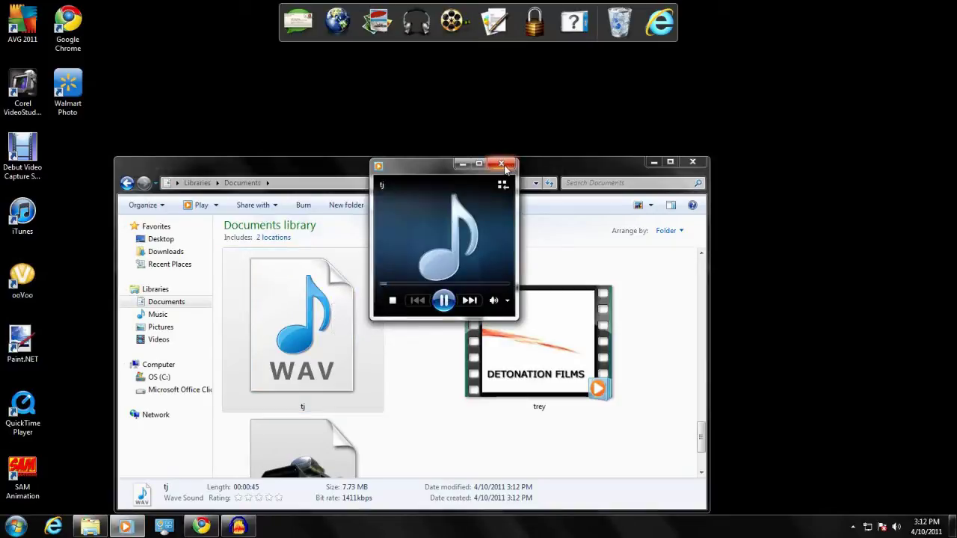
{"action": "left_click", "coordinate": [502, 164]}
{"action": "right_click", "coordinate": [315, 384]}
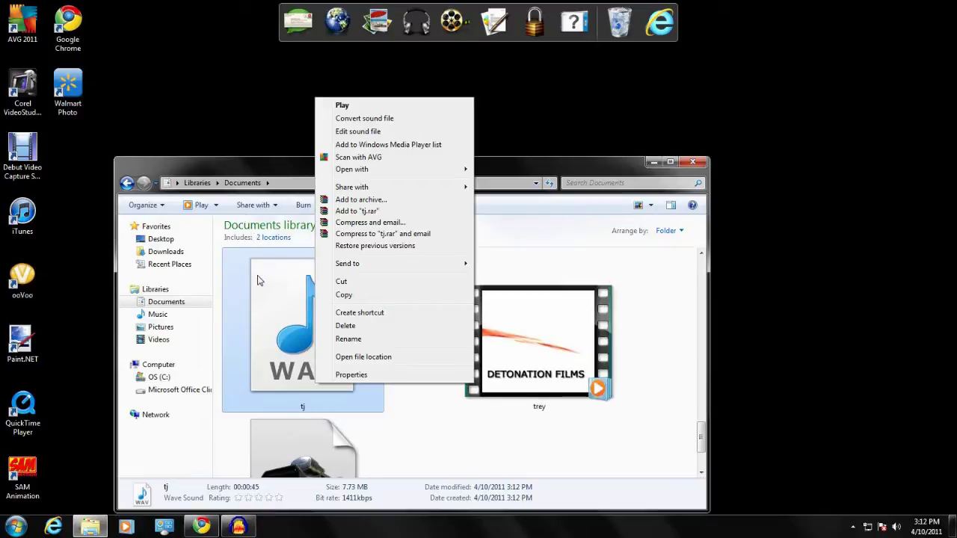
{"action": "left_click", "coordinate": [367, 296]}
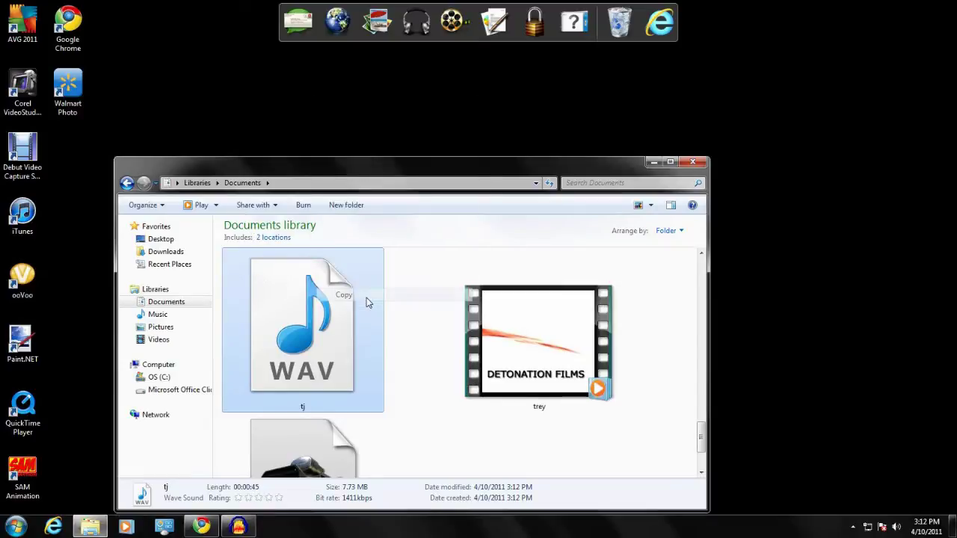
{"action": "left_click", "coordinate": [654, 162]}
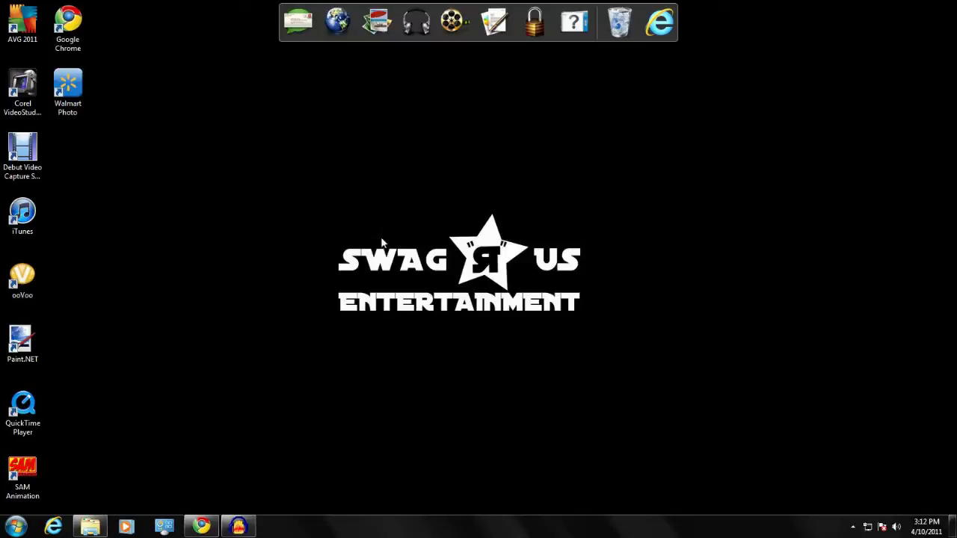
Launch Corel VideoStudio Pro X4 from its desktop shortcut.
{"action": "left_click_drag", "start_coordinate": [4, 97], "coordinate": [188, 197]}
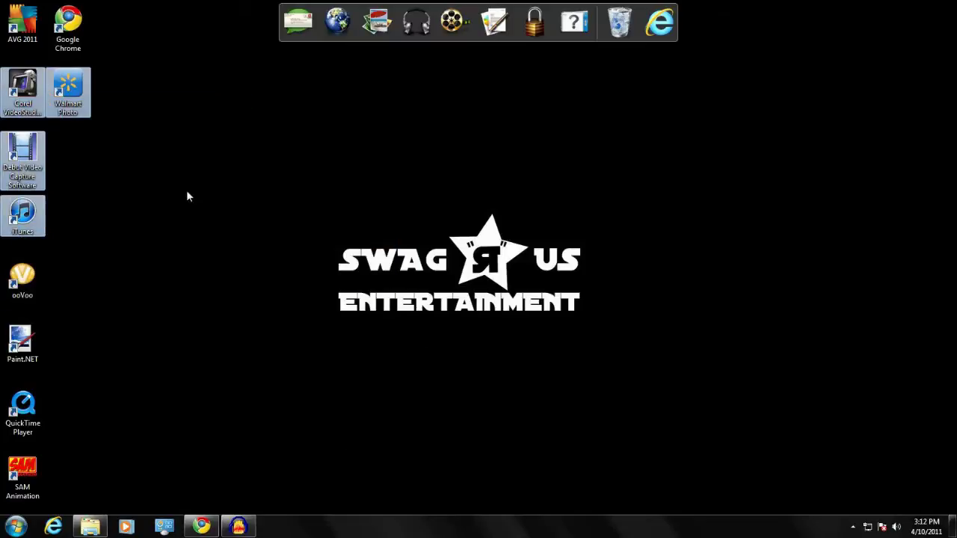
{"action": "double_click", "coordinate": [23, 90]}
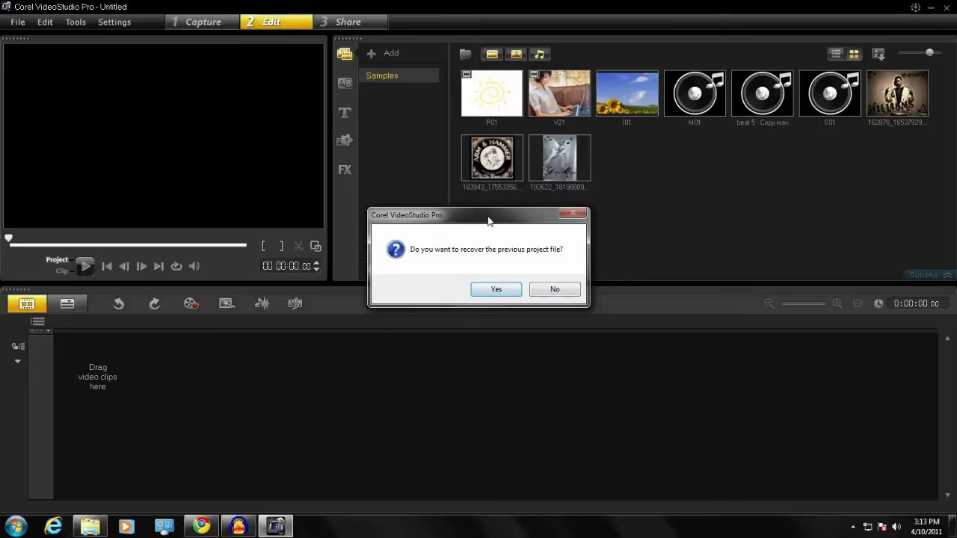
Recover the previous project and close the Corel Guide welcome window.
{"action": "left_click_drag", "start_coordinate": [488, 221], "coordinate": [536, 245]}
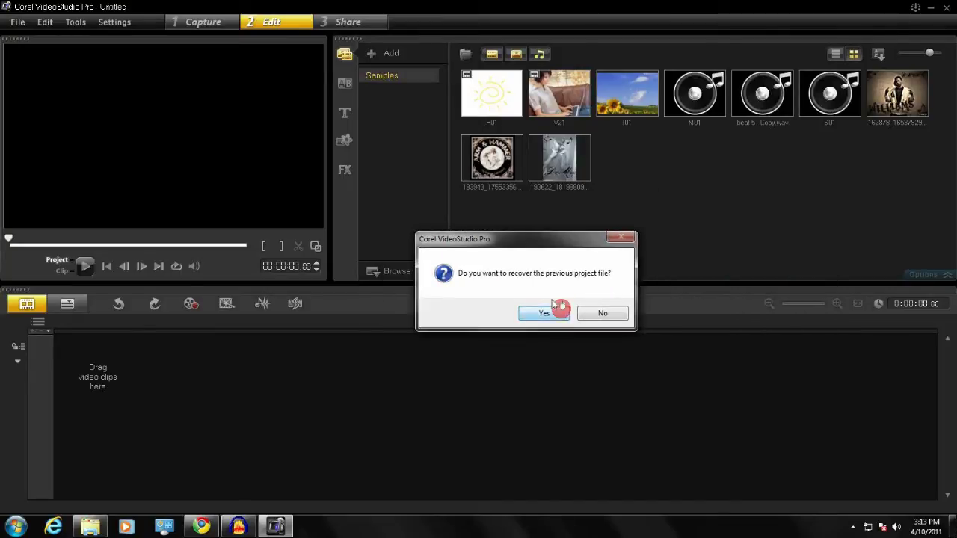
{"action": "left_click", "coordinate": [561, 311]}
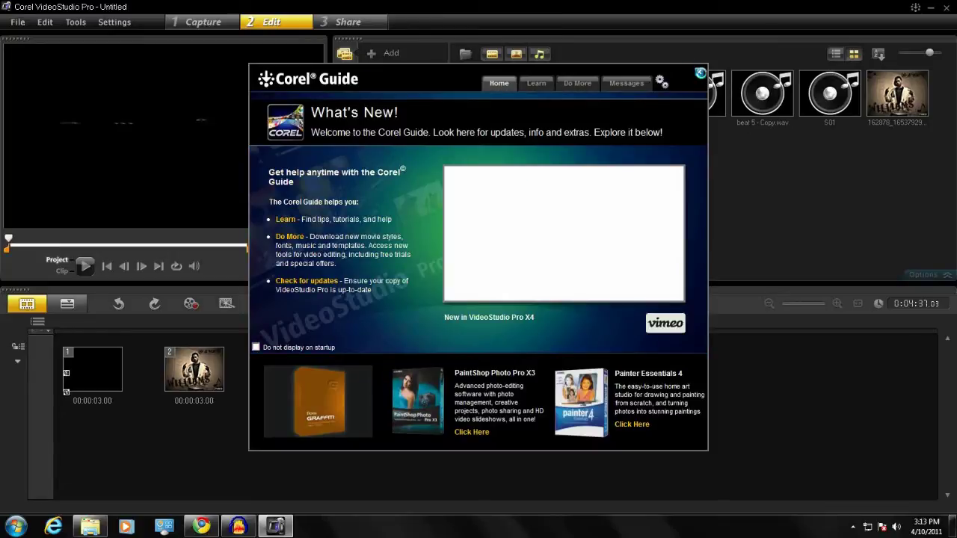
{"action": "left_click", "coordinate": [696, 71]}
Preview the recovered project, switch to Timeline View, then minimize VideoStudio.
{"action": "left_click", "coordinate": [90, 267]}
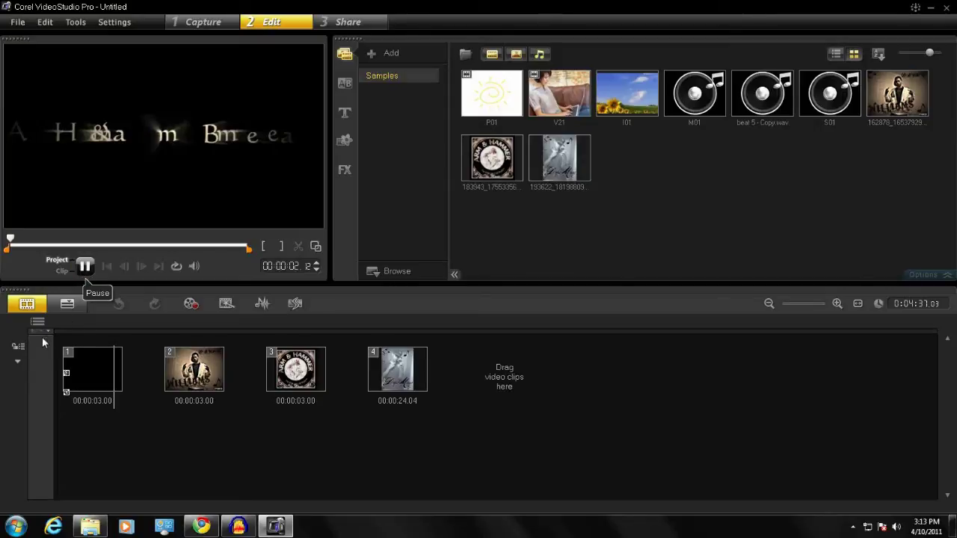
{"action": "left_click", "coordinate": [84, 266]}
{"action": "left_click", "coordinate": [66, 305]}
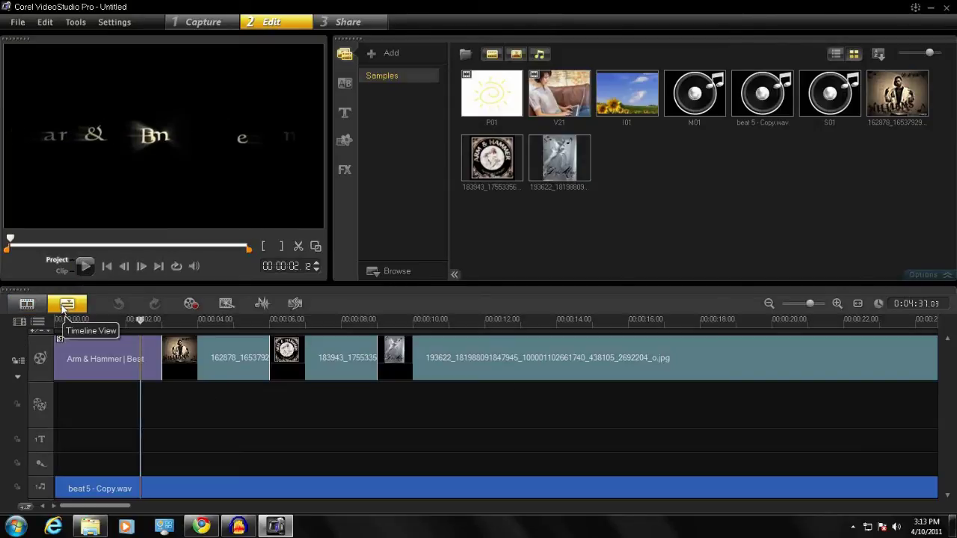
{"action": "left_click", "coordinate": [931, 9]}
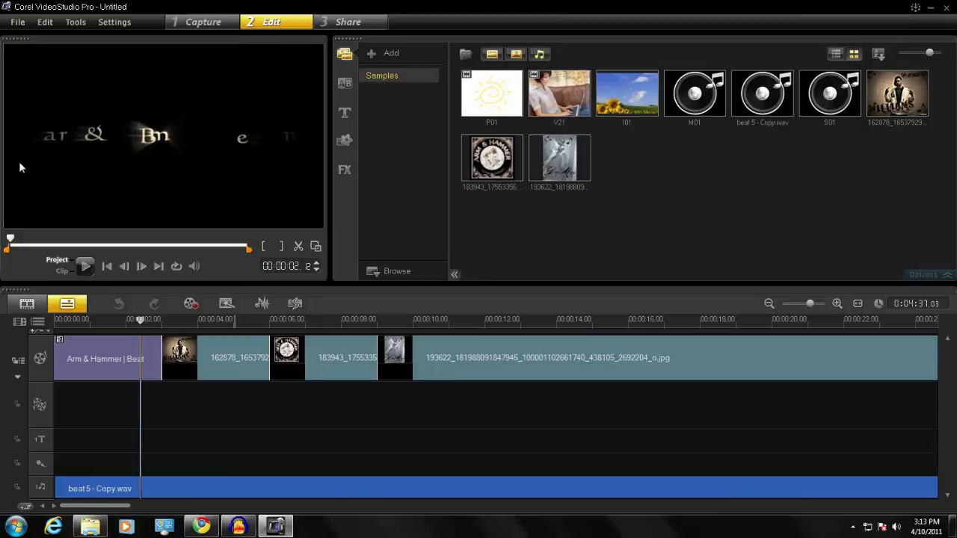
Start a new empty project, answer the save prompt, and return to the Media library.
{"action": "left_click", "coordinate": [21, 23]}
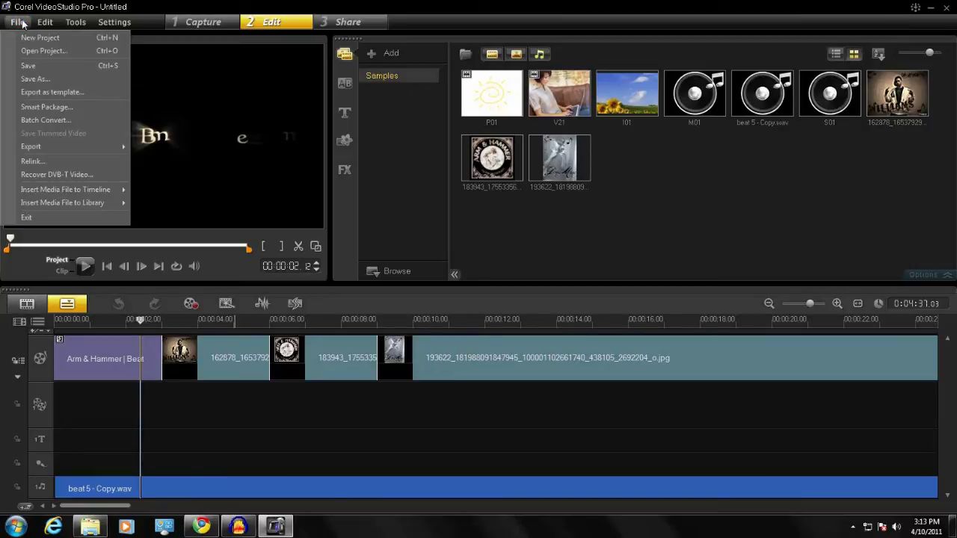
{"action": "left_click", "coordinate": [39, 37]}
{"action": "left_click", "coordinate": [485, 286]}
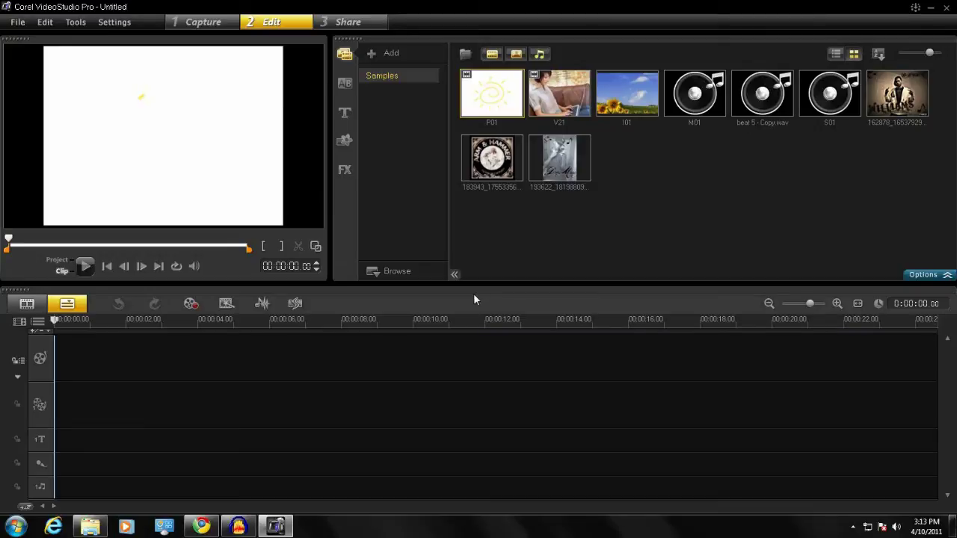
{"action": "right_click", "coordinate": [70, 523]}
{"action": "left_click", "coordinate": [821, 194]}
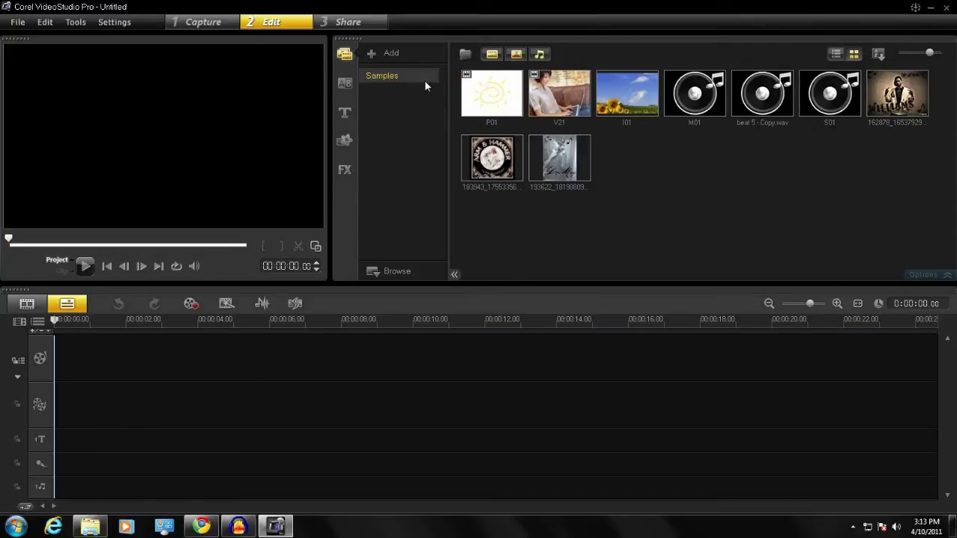
{"action": "left_click", "coordinate": [348, 79]}
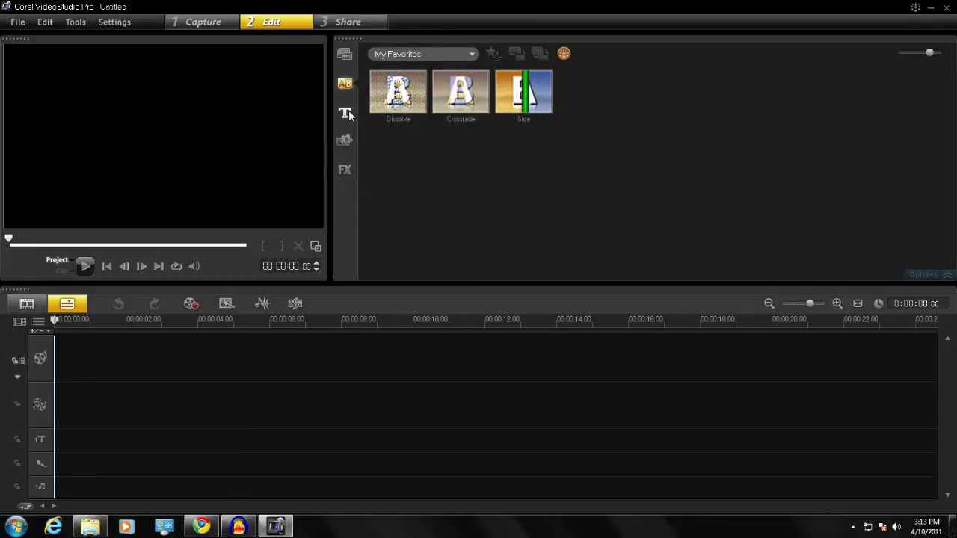
{"action": "left_click", "coordinate": [348, 55]}
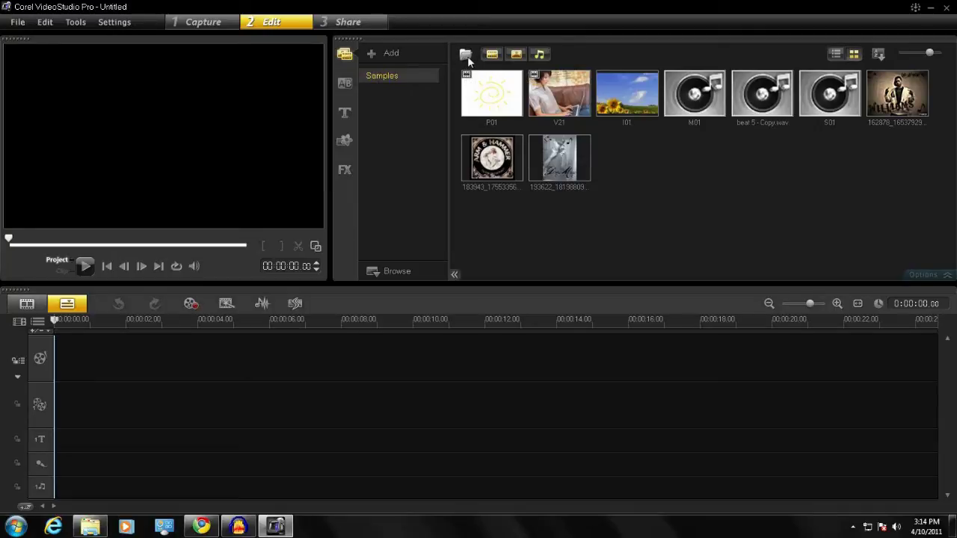
Import tj.wav from the Documents library into the media library.
{"action": "left_click", "coordinate": [468, 56]}
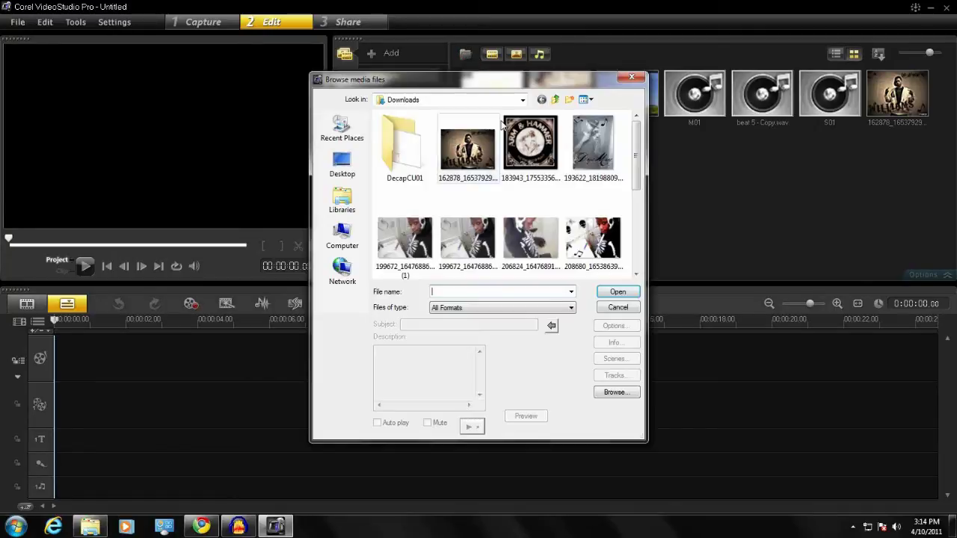
{"action": "left_click", "coordinate": [342, 202]}
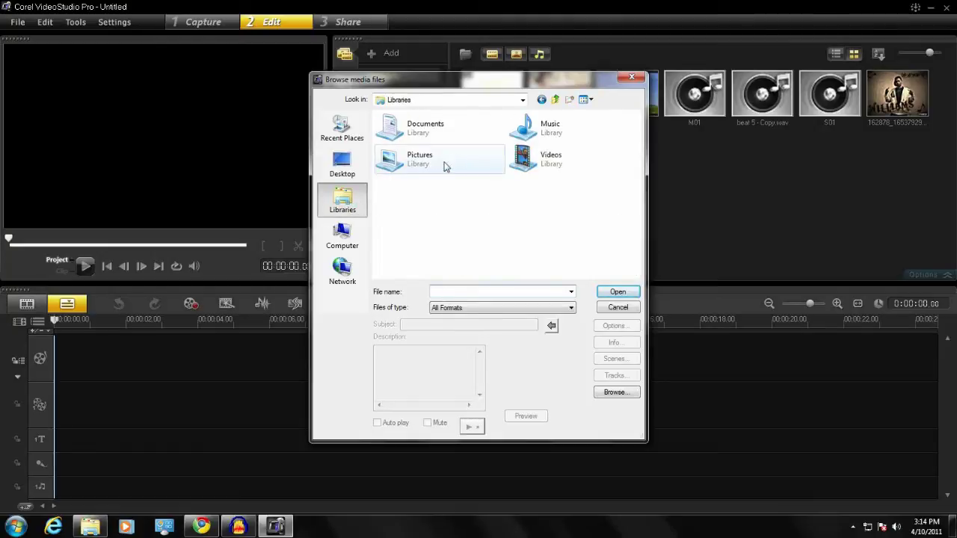
{"action": "double_click", "coordinate": [444, 130]}
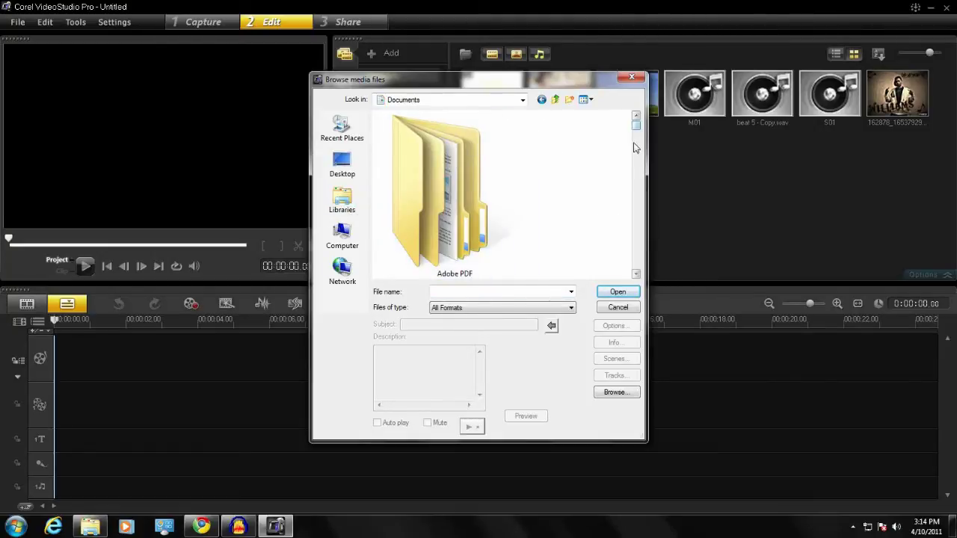
{"action": "left_click_drag", "start_coordinate": [635, 147], "coordinate": [634, 250]}
{"action": "double_click", "coordinate": [464, 146]}
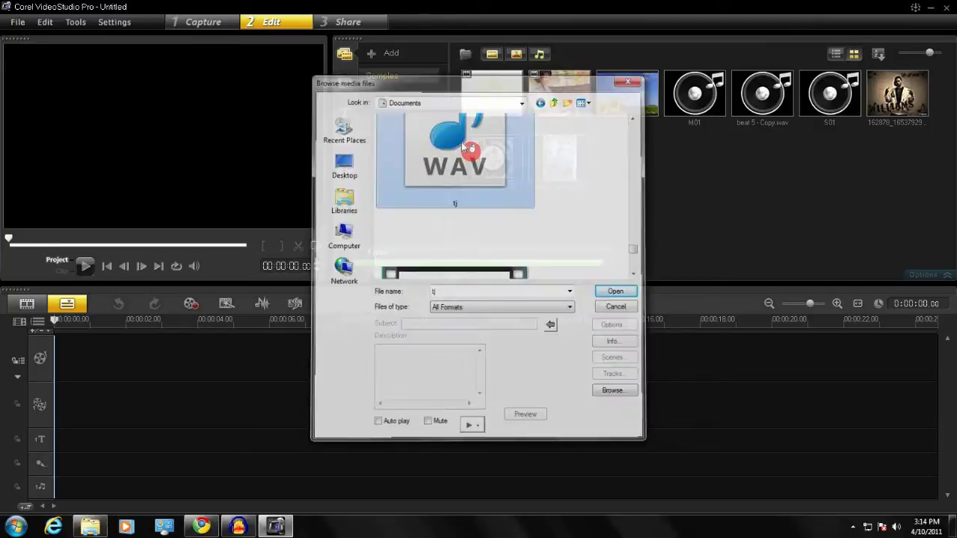
Preview tj.wav and place it at the start of the Voice track.
{"action": "left_click", "coordinate": [90, 267]}
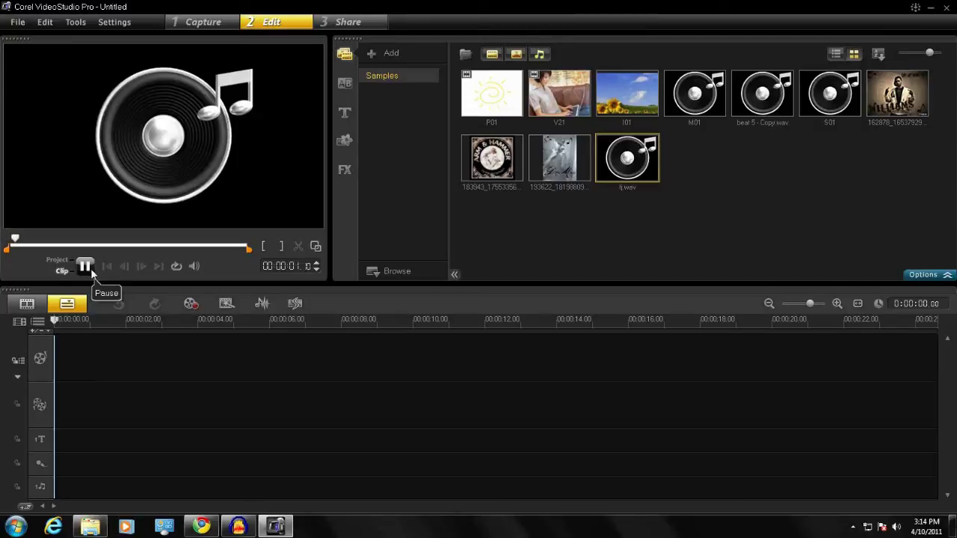
{"action": "left_click", "coordinate": [91, 269]}
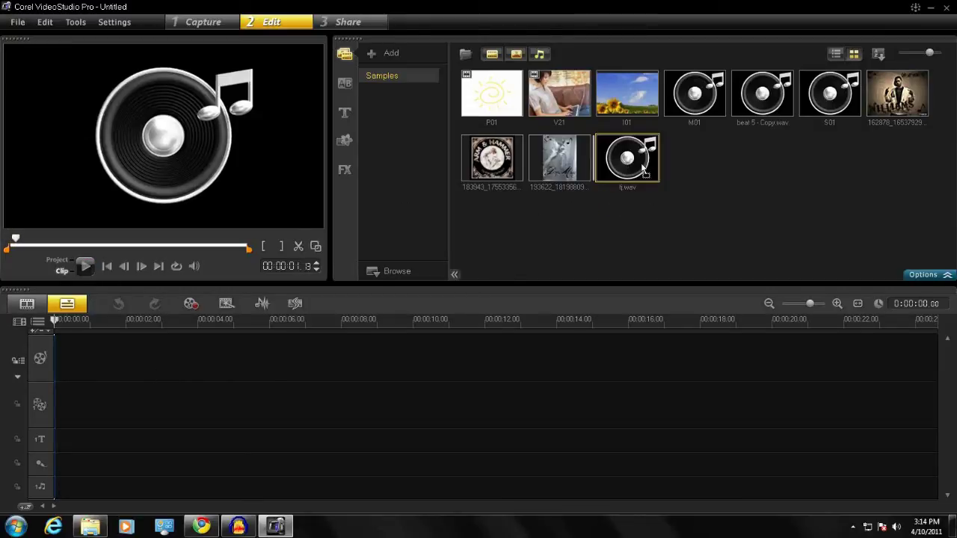
{"action": "left_click_drag", "start_coordinate": [64, 444], "coordinate": [62, 467]}
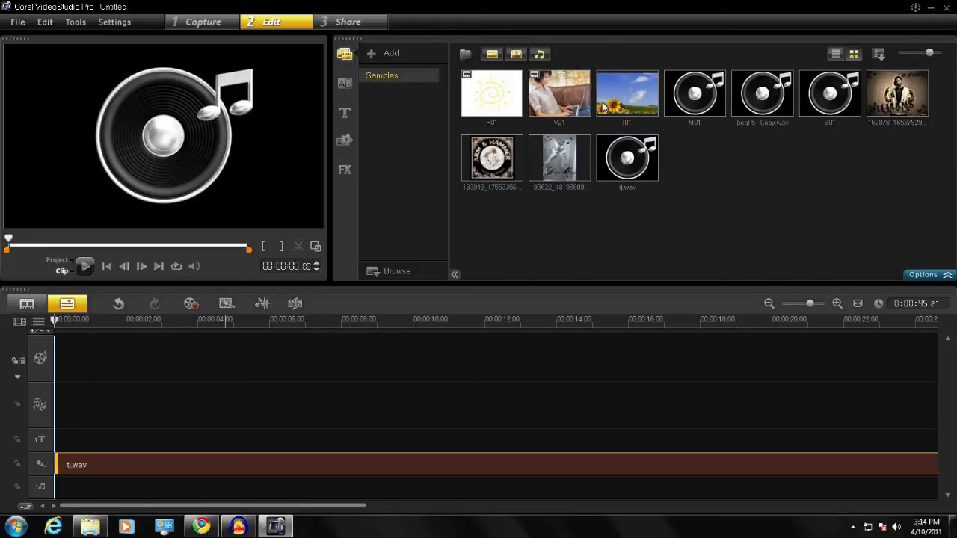
Deselect the tj.wav clip and reopen the Import Media Files window.
{"action": "left_click", "coordinate": [611, 242]}
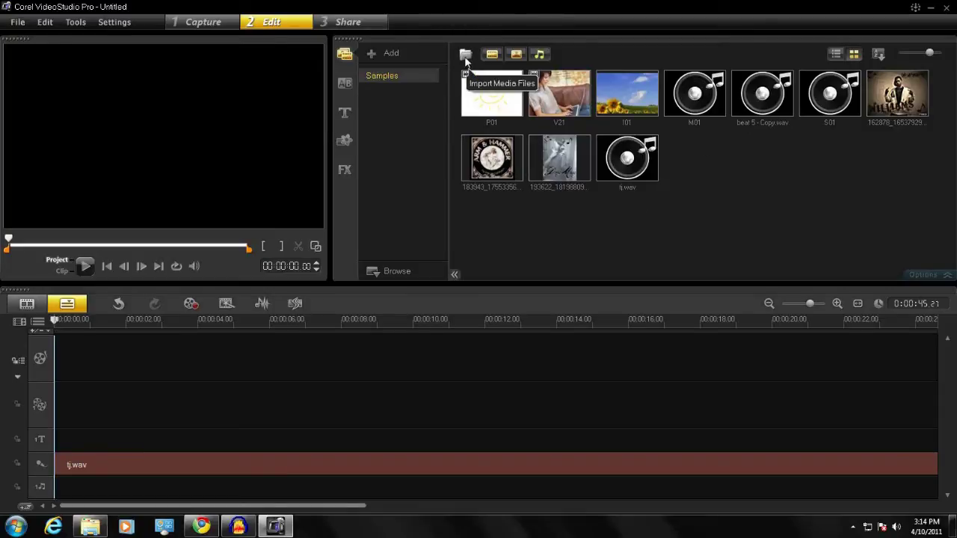
{"action": "left_click", "coordinate": [464, 56]}
Open Documents and select the 100-dollar bill, ace card and dice pictures.
{"action": "left_click", "coordinate": [356, 205]}
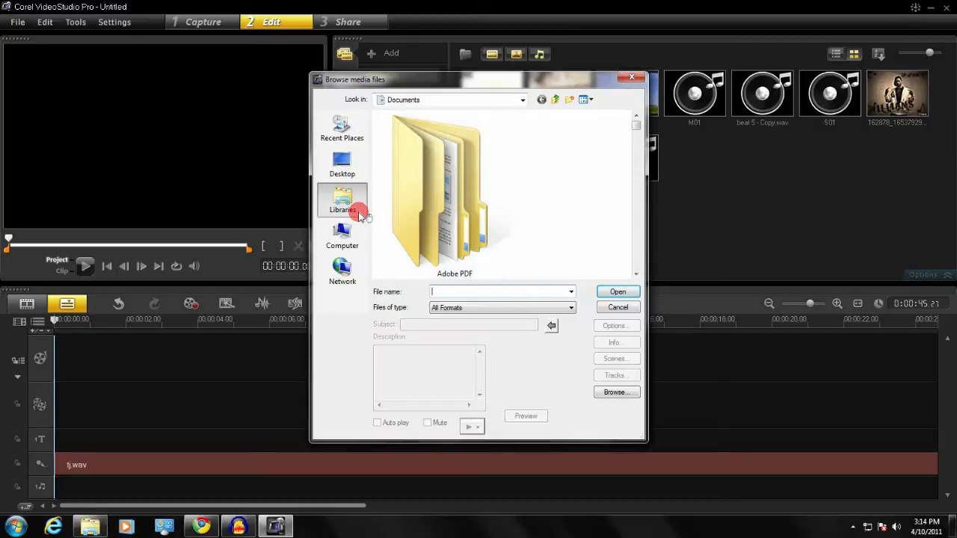
{"action": "double_click", "coordinate": [424, 125]}
{"action": "left_click", "coordinate": [588, 157]}
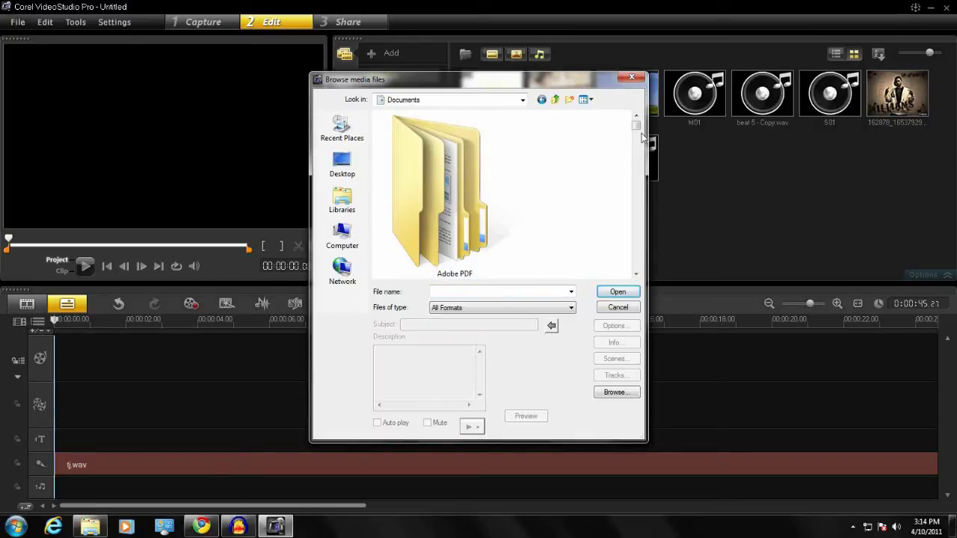
{"action": "mouse_move", "coordinate": [637, 127]}
{"action": "left_mouse_down"}
{"action": "mouse_move", "coordinate": [627, 199]}
{"action": "mouse_move", "coordinate": [634, 153]}
{"action": "mouse_move", "coordinate": [646, 142]}
{"action": "mouse_move", "coordinate": [646, 150]}
{"action": "left_mouse_up"}
{"action": "left_click", "coordinate": [462, 188]}
{"action": "left_click", "coordinate": [635, 274]}
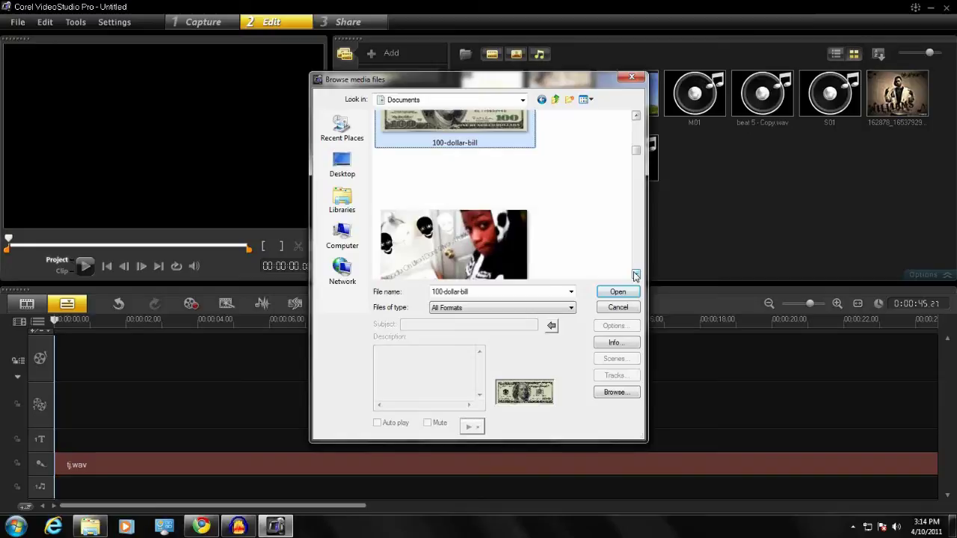
{"action": "left_click", "coordinate": [636, 274]}
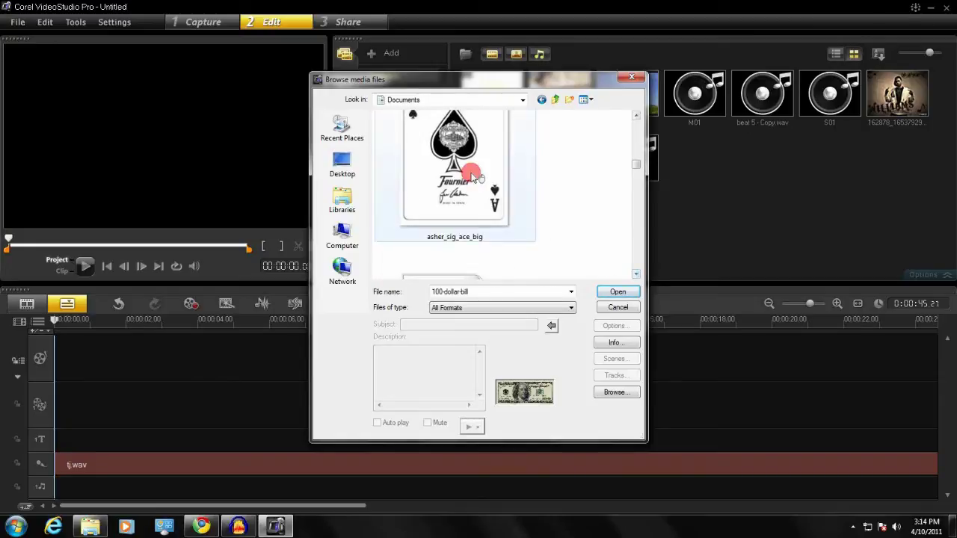
{"action": "left_click", "coordinate": [455, 180], "text": "ctrl"}
{"action": "left_click_drag", "start_coordinate": [636, 165], "coordinate": [636, 187]}
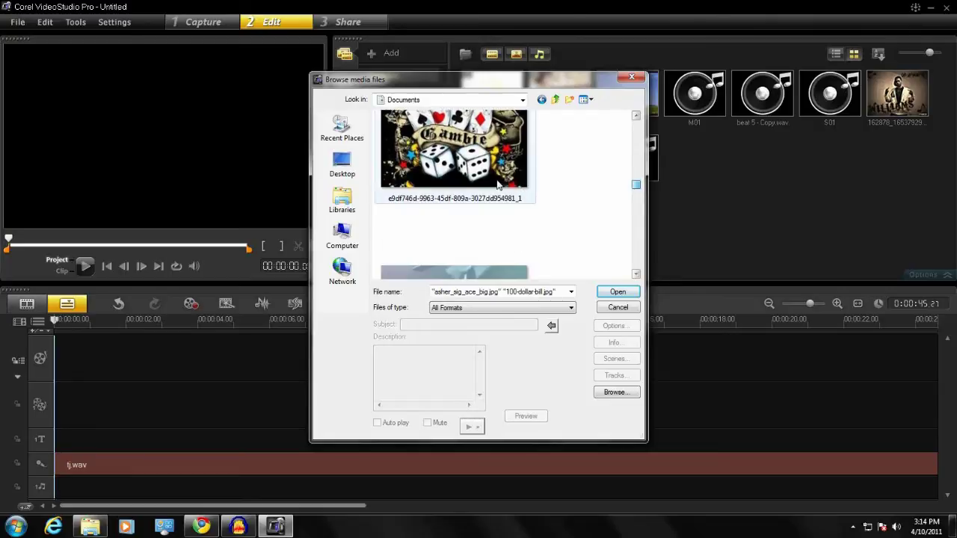
{"action": "left_click", "coordinate": [455, 150]}
{"action": "left_click", "coordinate": [635, 274]}
{"action": "left_click", "coordinate": [636, 274]}
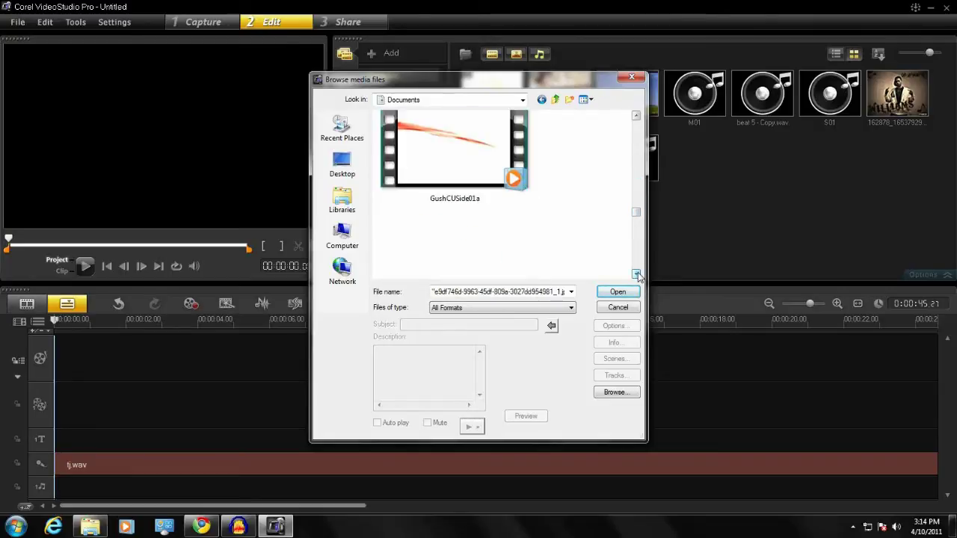
Add the money and parental advisory pictures to the selection and import all six.
{"action": "left_click", "coordinate": [513, 258]}
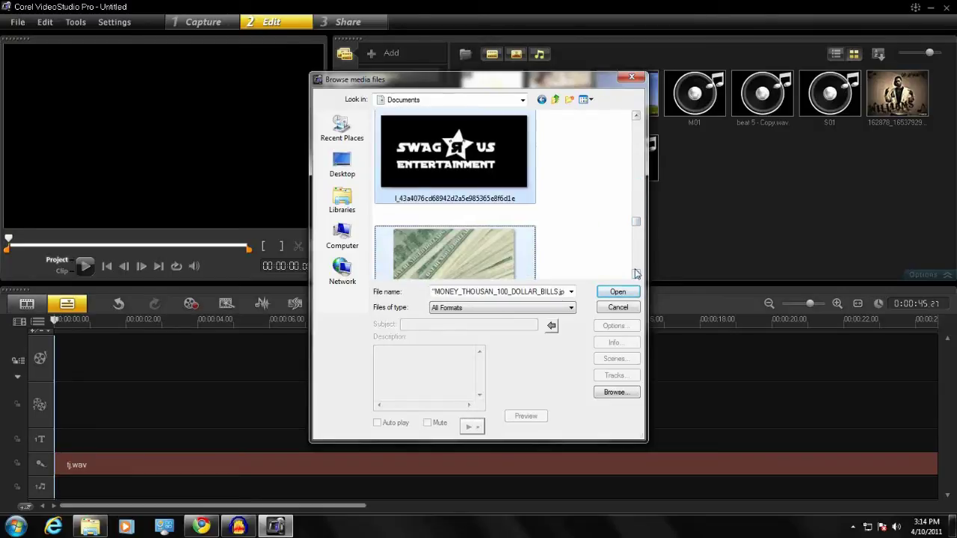
{"action": "left_click", "coordinate": [636, 274]}
{"action": "left_click", "coordinate": [635, 274]}
{"action": "left_click", "coordinate": [463, 165], "text": "ctrl"}
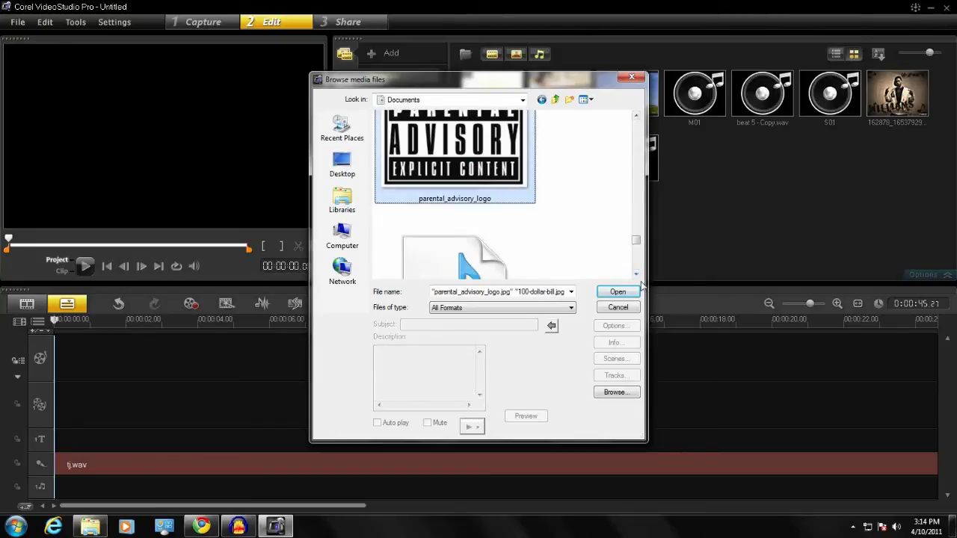
{"action": "left_click", "coordinate": [635, 274]}
{"action": "left_click", "coordinate": [636, 274]}
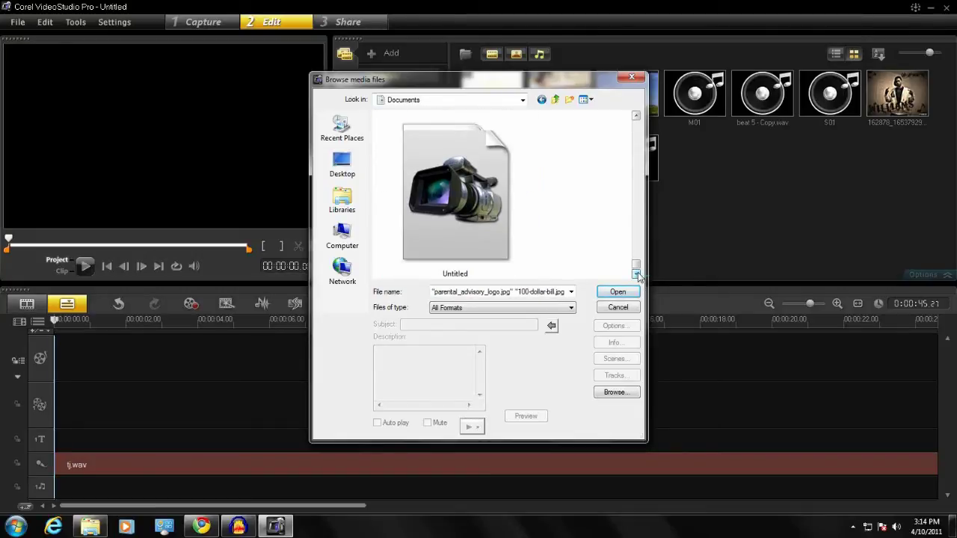
{"action": "left_click", "coordinate": [618, 292]}
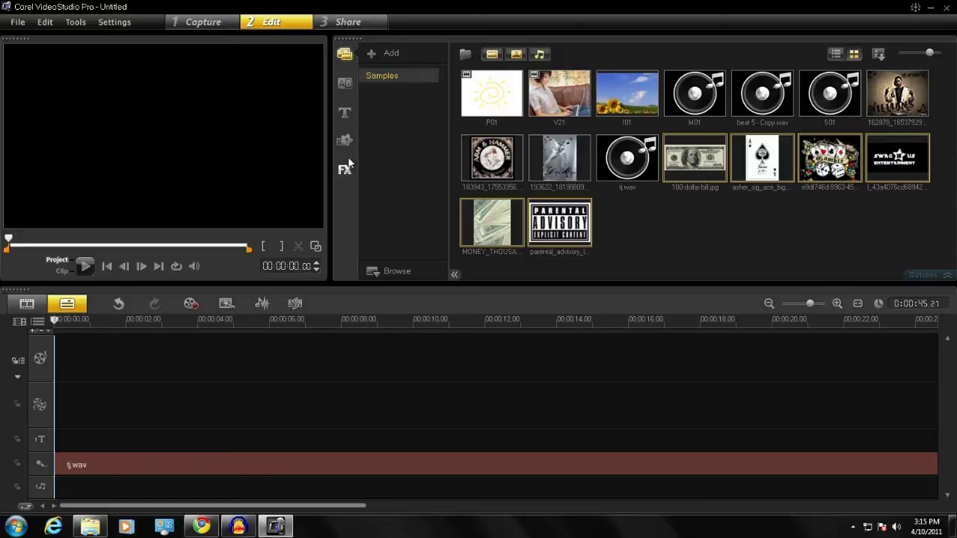
Open the Title library and preview several presets, including the red-letter title.
{"action": "left_click", "coordinate": [343, 114]}
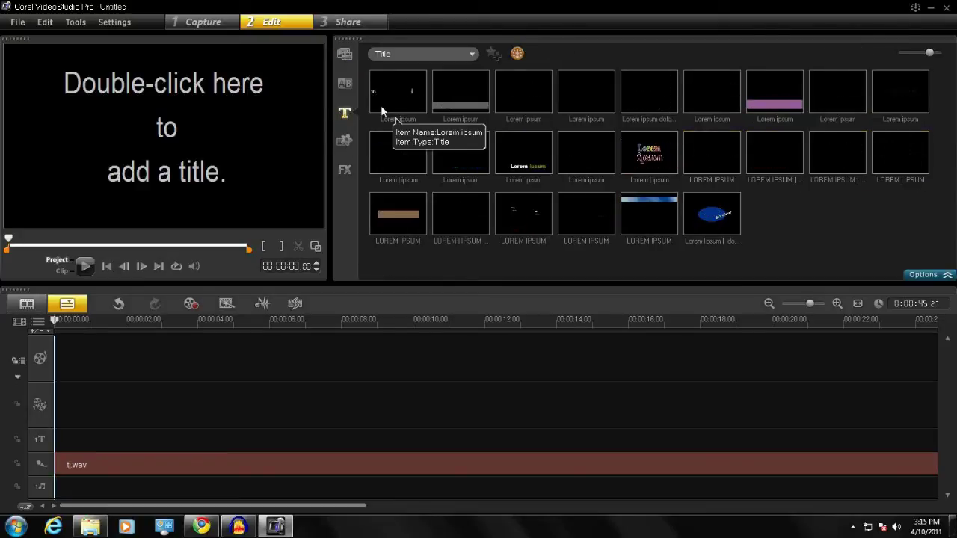
{"action": "left_click", "coordinate": [395, 118]}
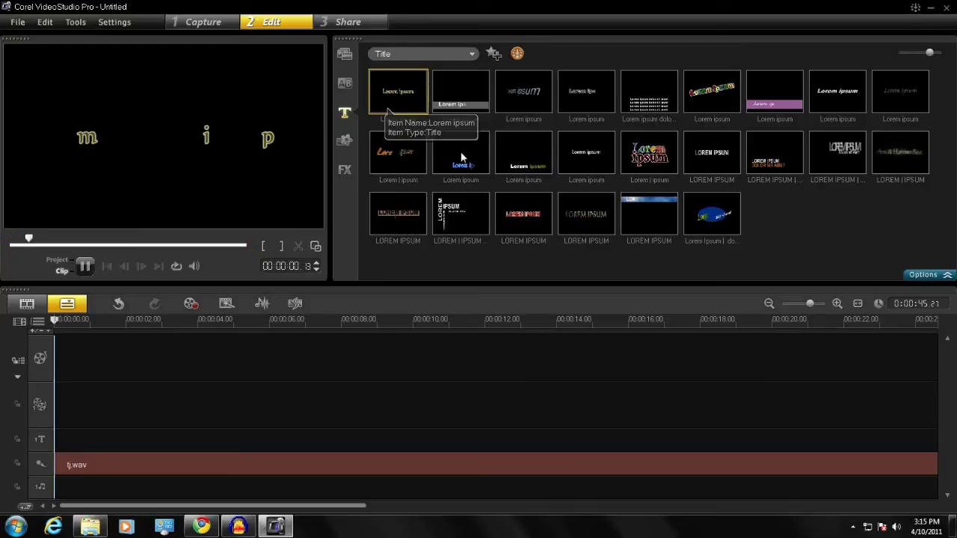
{"action": "left_click", "coordinate": [519, 222]}
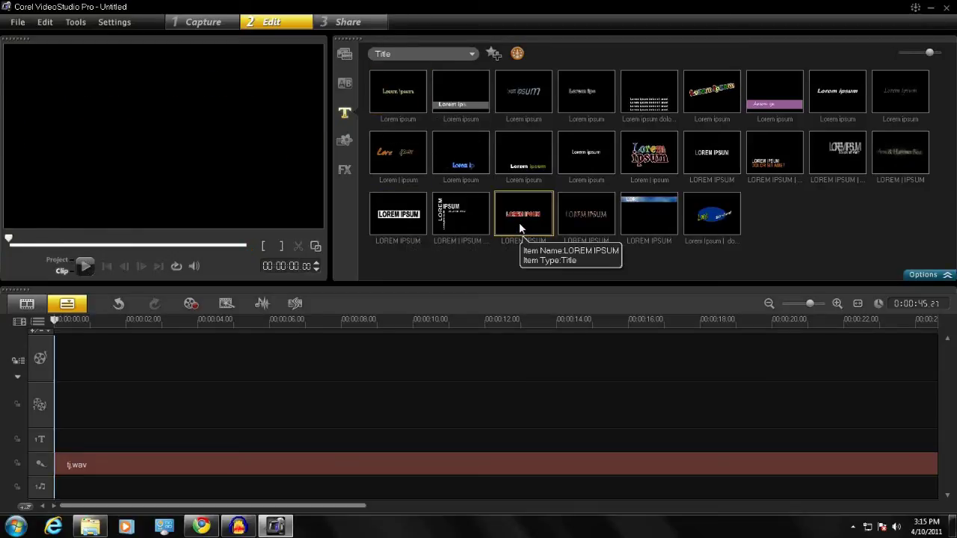
{"action": "left_click", "coordinate": [579, 223]}
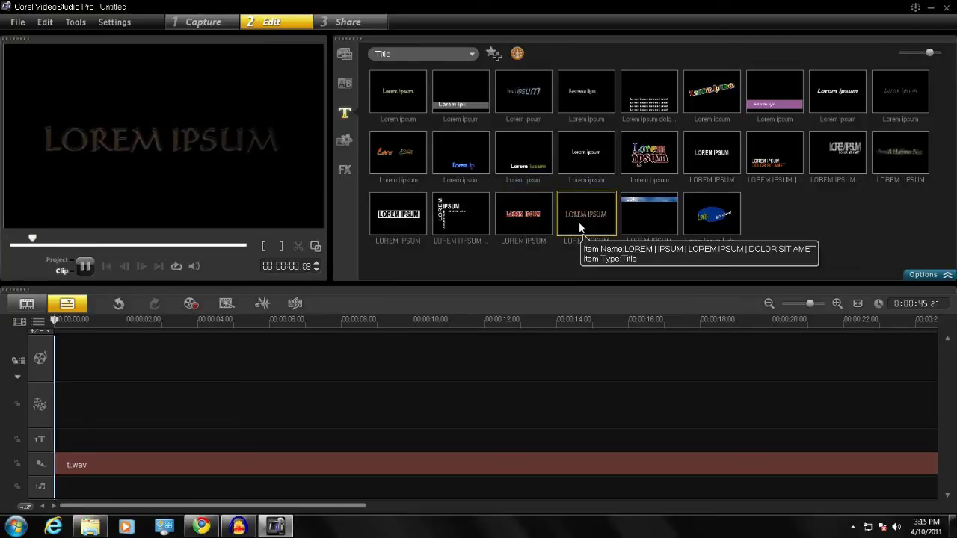
{"action": "left_click", "coordinate": [839, 150]}
Preview the Lorem ipsum presets, then add a new blank title in the preview window.
{"action": "left_click", "coordinate": [893, 101]}
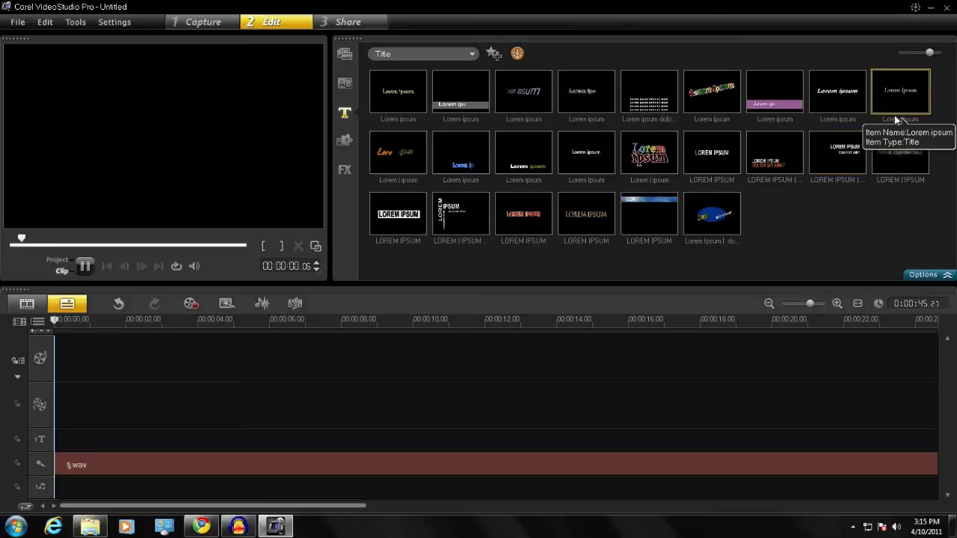
{"action": "left_click", "coordinate": [836, 95]}
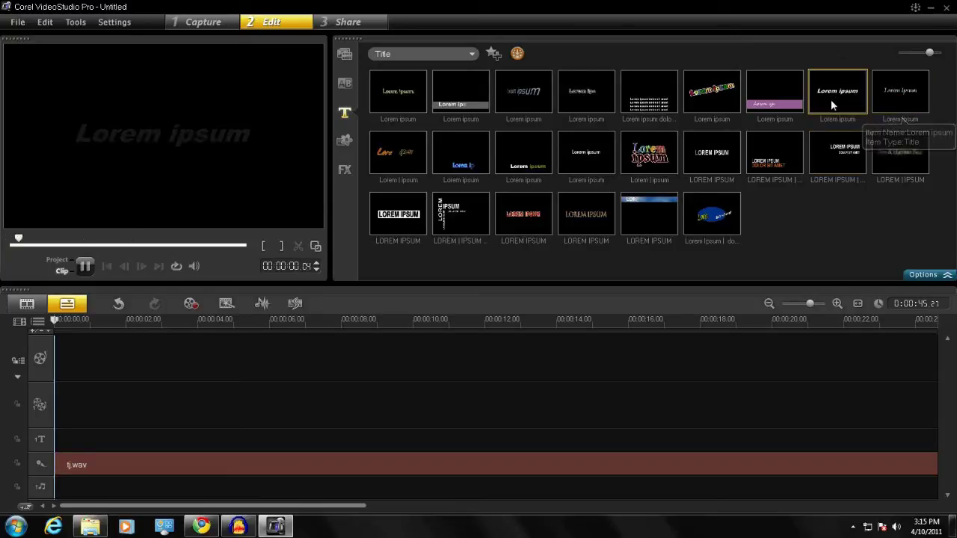
{"action": "left_click", "coordinate": [665, 110]}
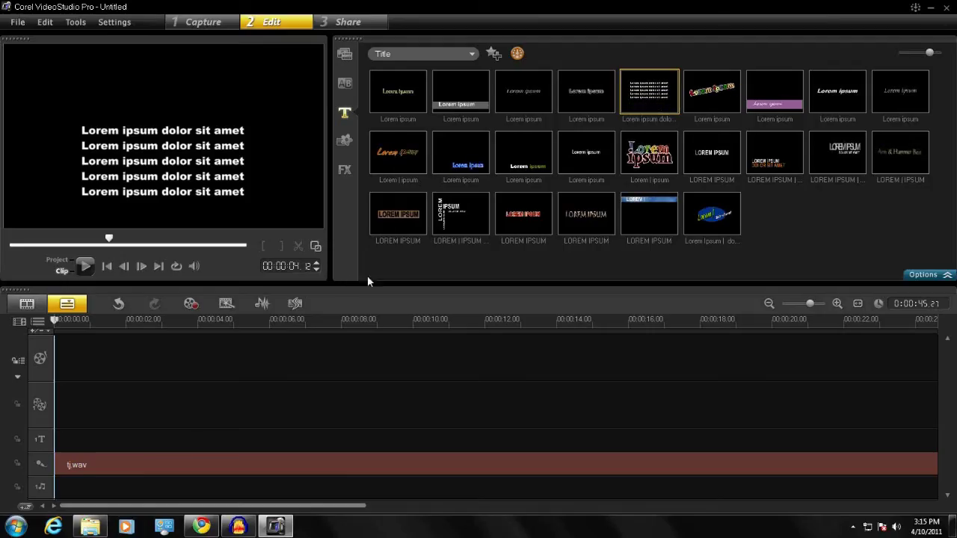
{"action": "left_click", "coordinate": [398, 267]}
{"action": "double_click", "coordinate": [170, 128]}
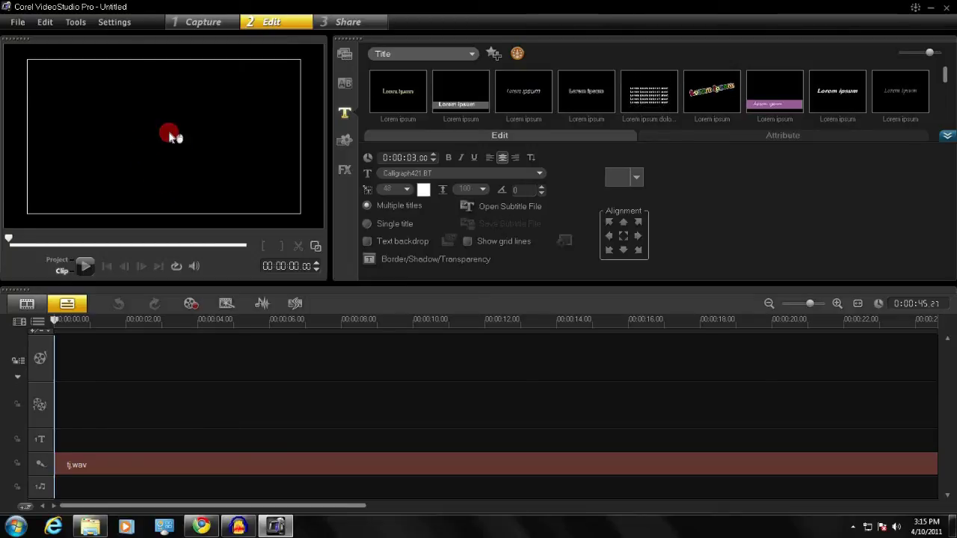
Type Swag"R"Us into the blank title, fixing typos, and commit it to the title track.
{"action": "left_click", "coordinate": [171, 136]}
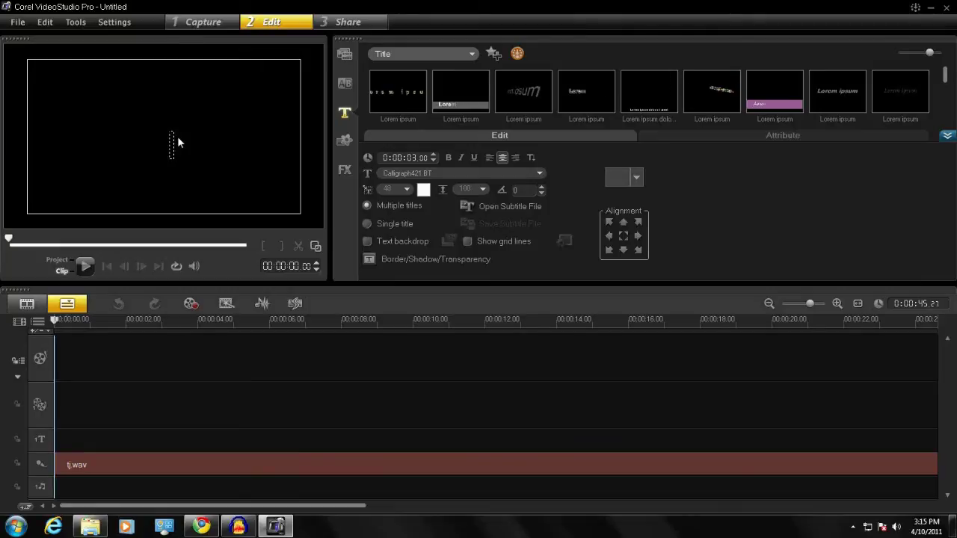
{"action": "type", "text": "Sw"}
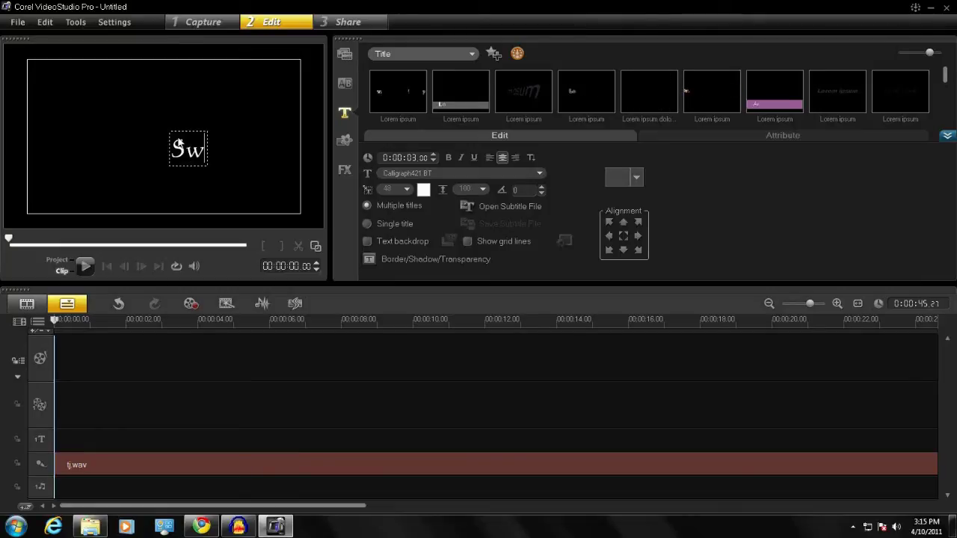
{"action": "type", "text": "ag"}
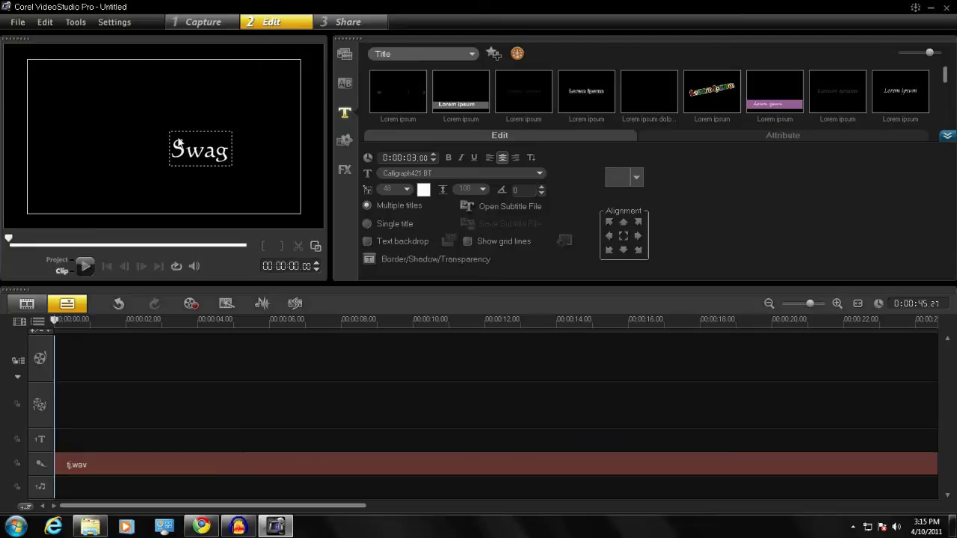
{"action": "type", "text": "R"}
{"action": "key", "text": "BackSpace"}
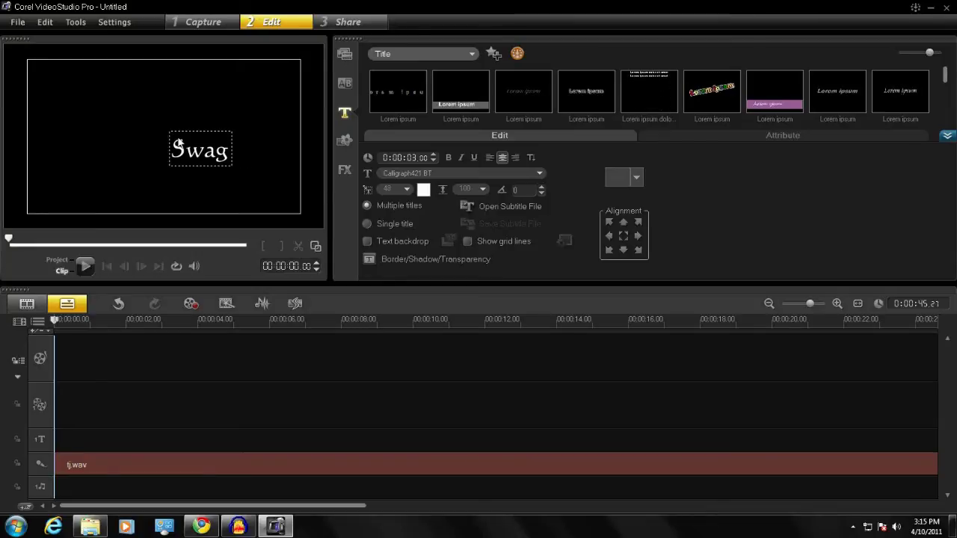
{"action": "type", "text": "\"'"}
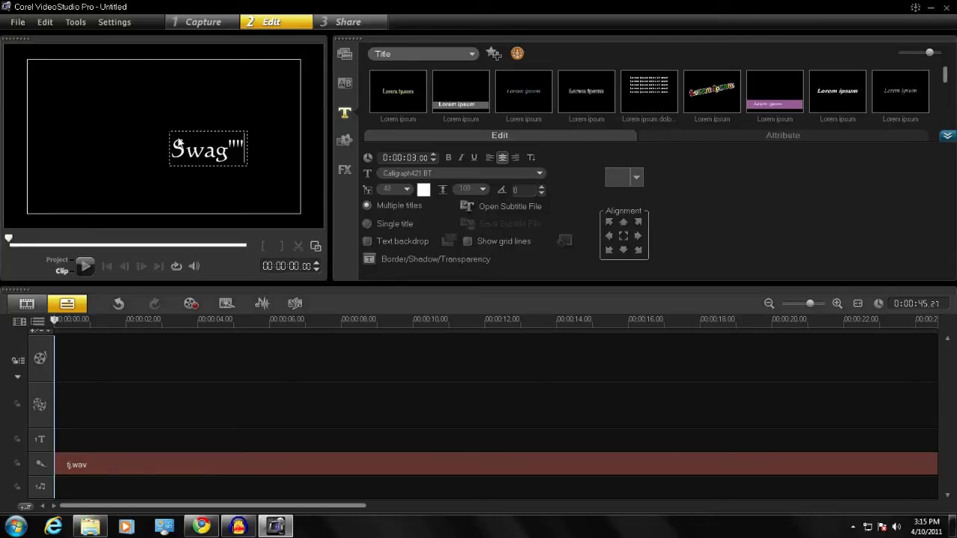
{"action": "key", "text": "BackSpace"}
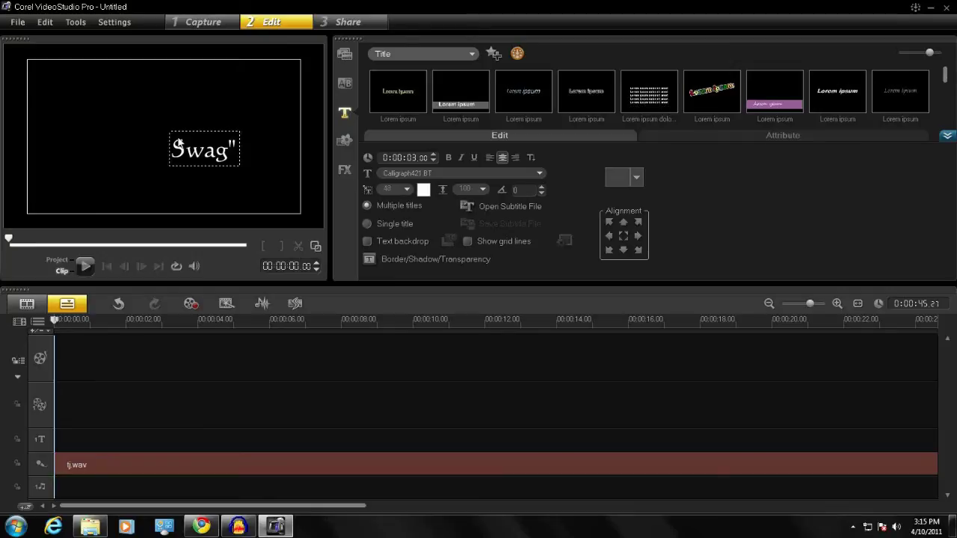
{"action": "type", "text": "R"}
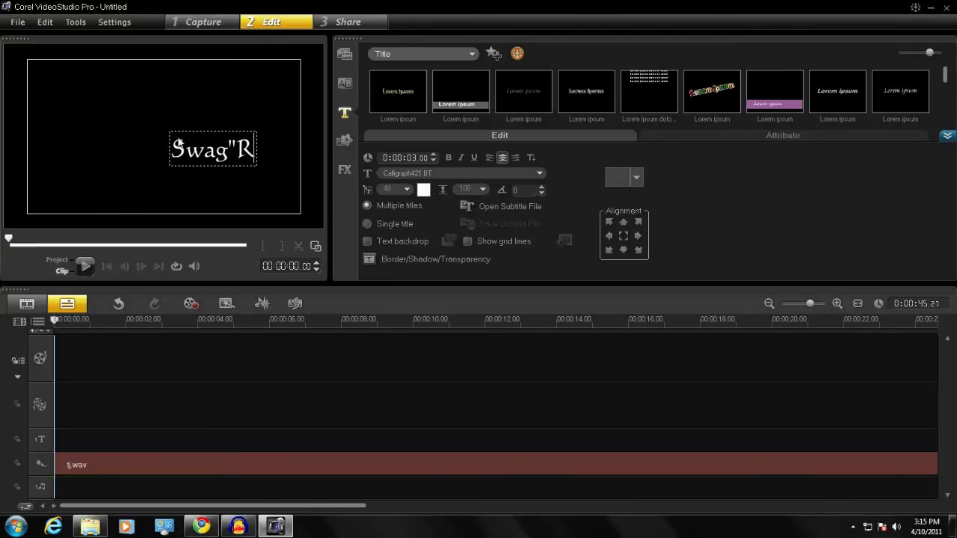
{"action": "type", "text": "\""}
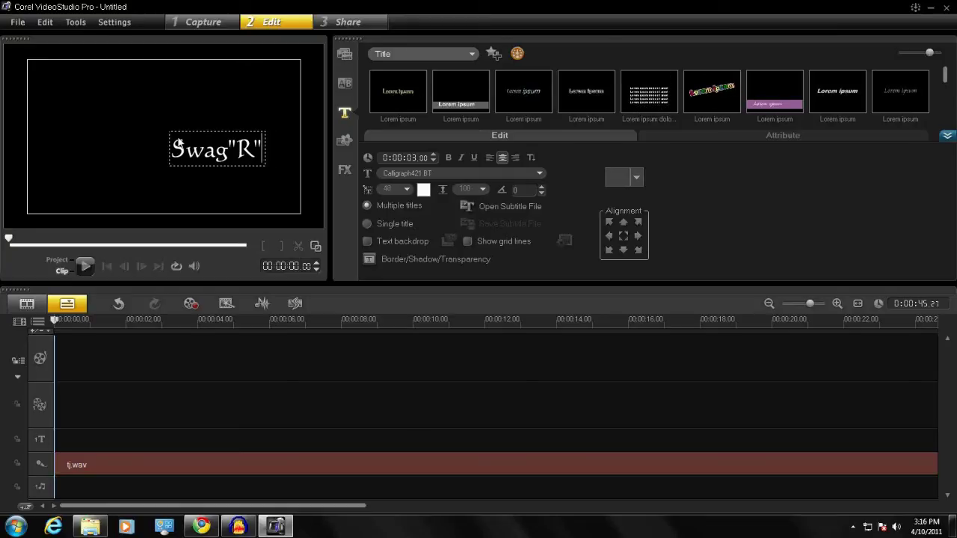
{"action": "type", "text": "US"}
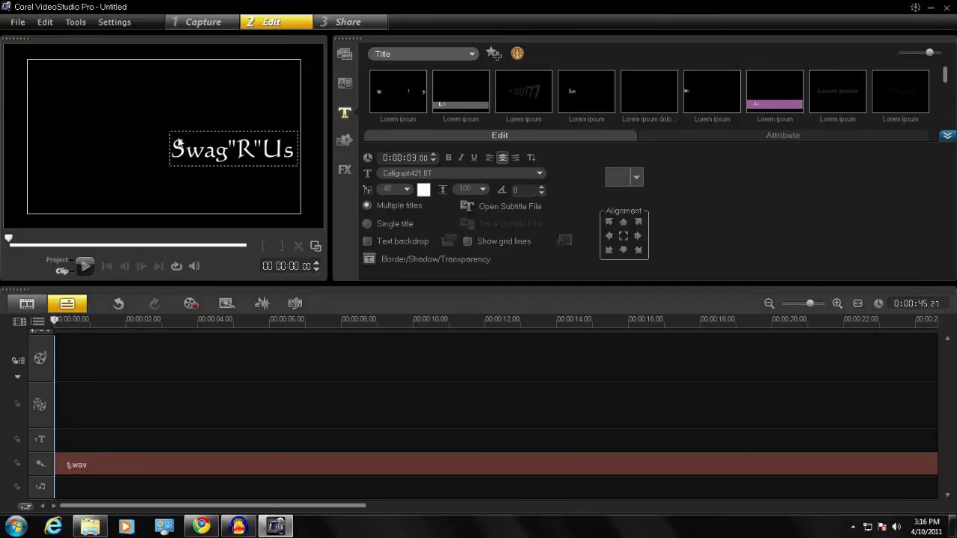
{"action": "left_click", "coordinate": [207, 75]}
Centre the Swag"R"Us title in the frame and add a second line reading Ent beneath it.
{"action": "left_click_drag", "start_coordinate": [231, 159], "coordinate": [154, 146]}
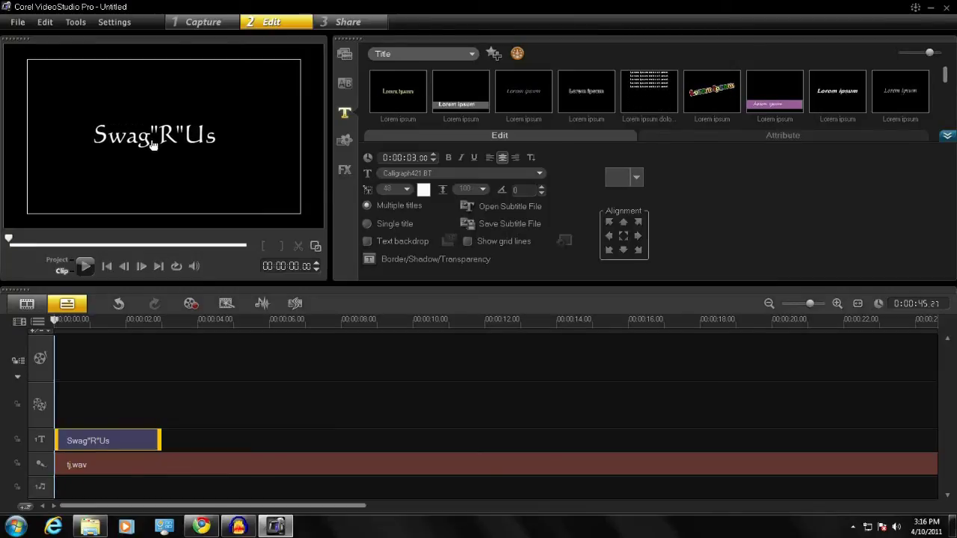
{"action": "left_click", "coordinate": [148, 164]}
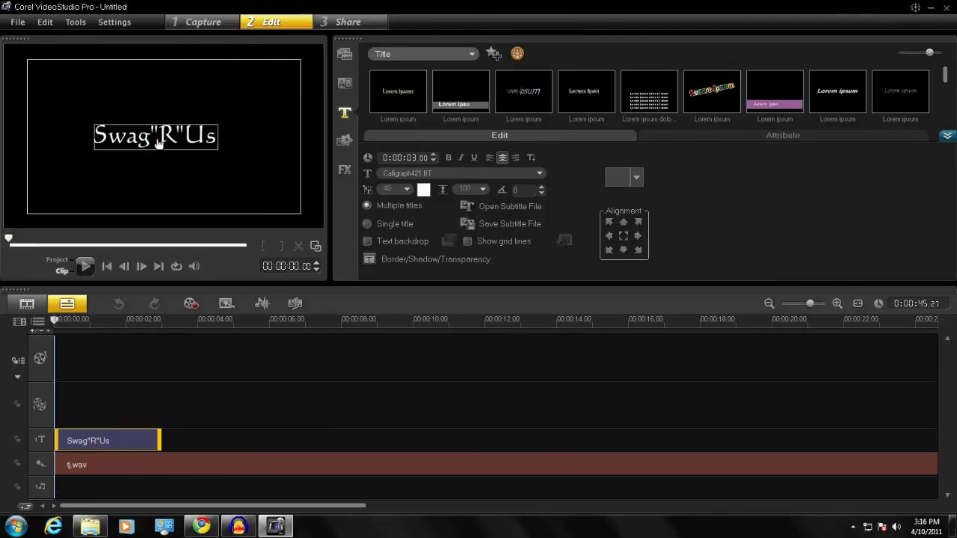
{"action": "left_click", "coordinate": [146, 174]}
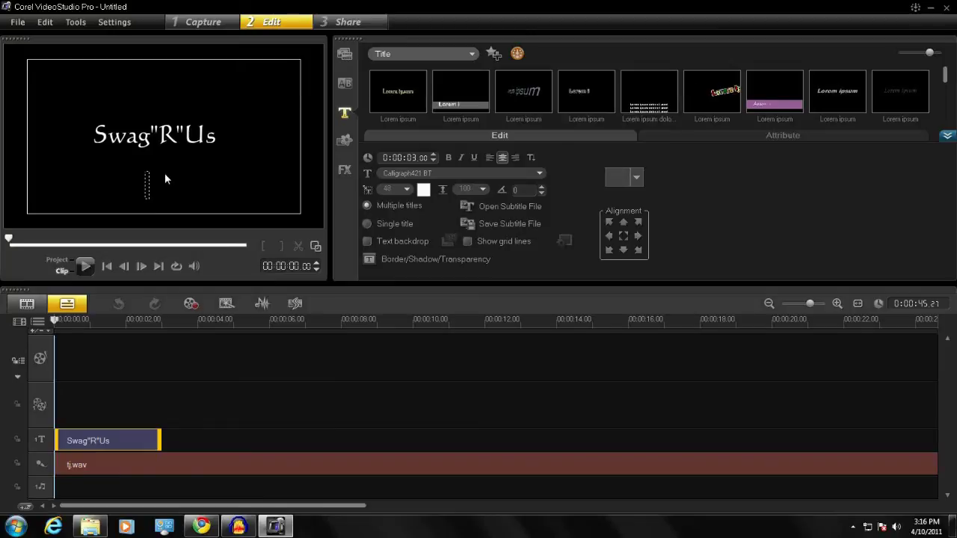
{"action": "type", "text": "Ent"}
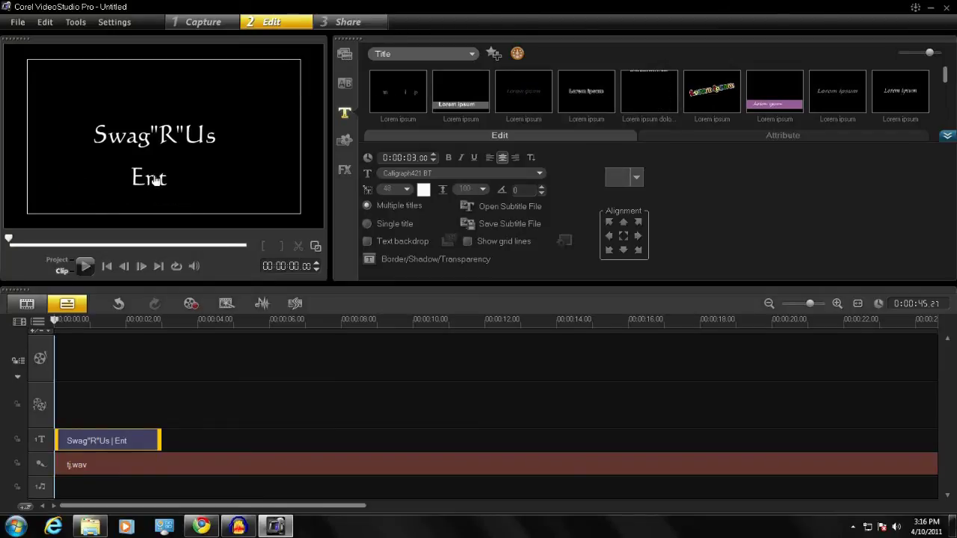
{"action": "key", "text": "Escape"}
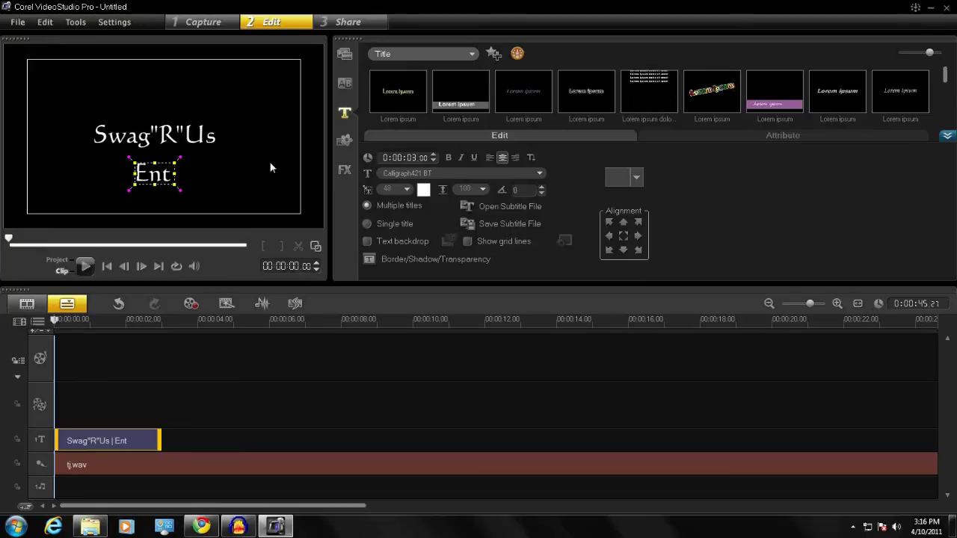
Check the text colour choices, keep the title white, and leave title editing.
{"action": "left_click", "coordinate": [423, 189]}
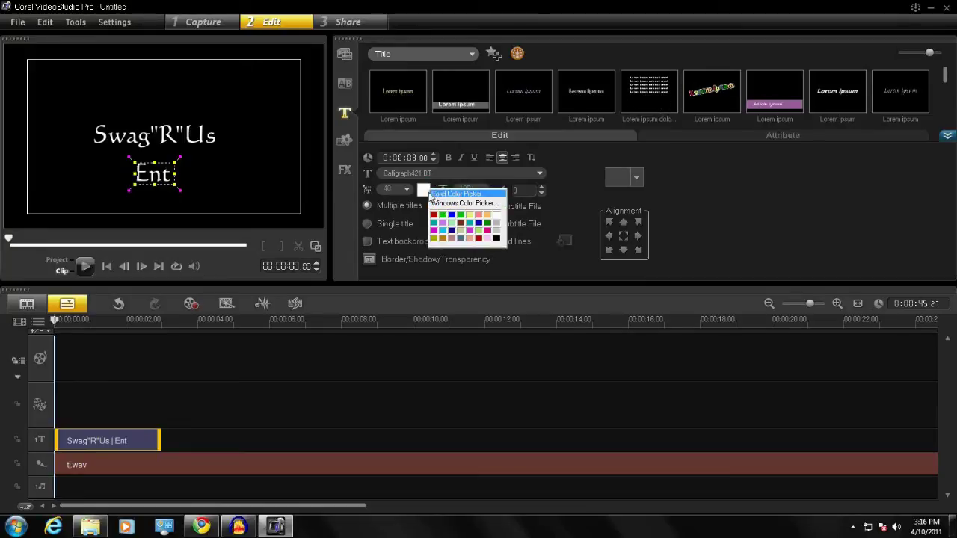
{"action": "left_click", "coordinate": [424, 190]}
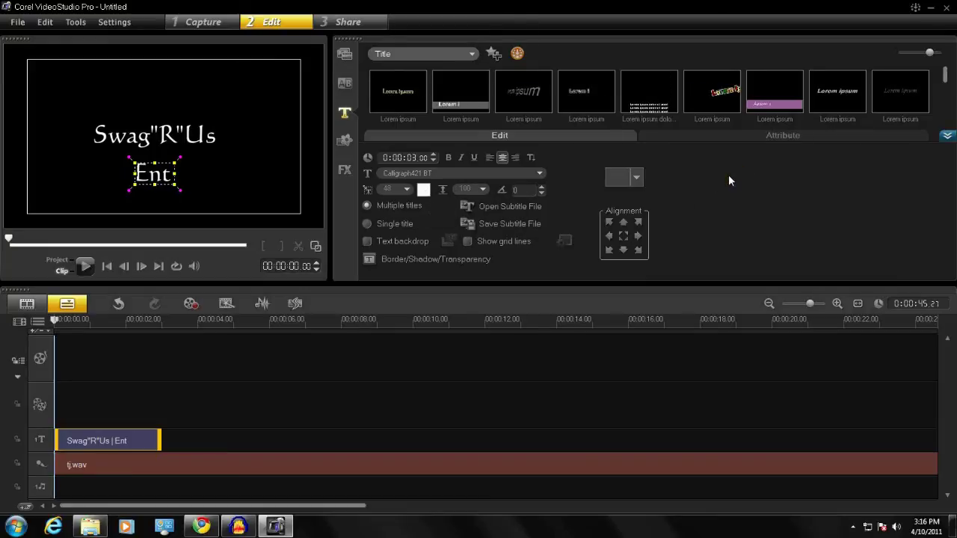
{"action": "left_click", "coordinate": [398, 106]}
Preview three title presets, stop the playback, and return to the media samples library.
{"action": "left_click", "coordinate": [399, 107]}
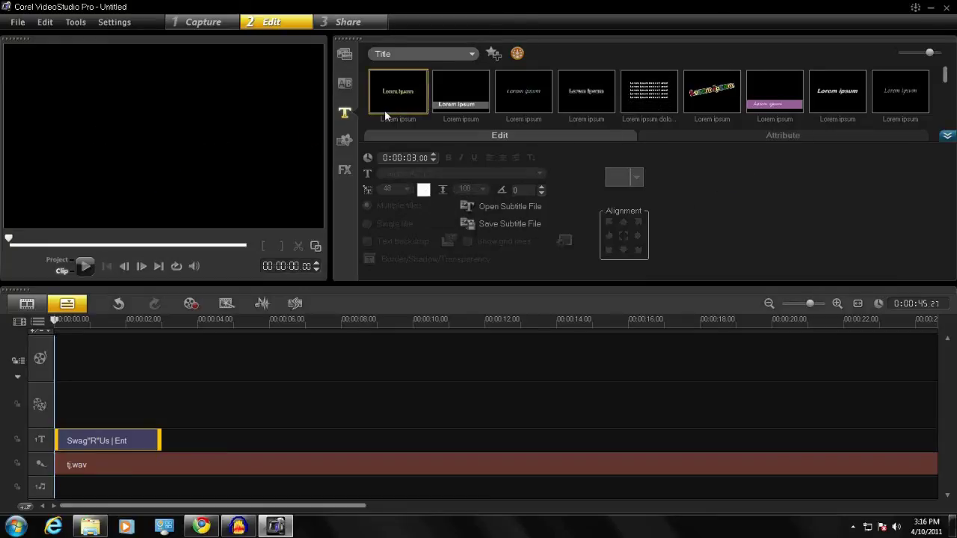
{"action": "left_click", "coordinate": [462, 105]}
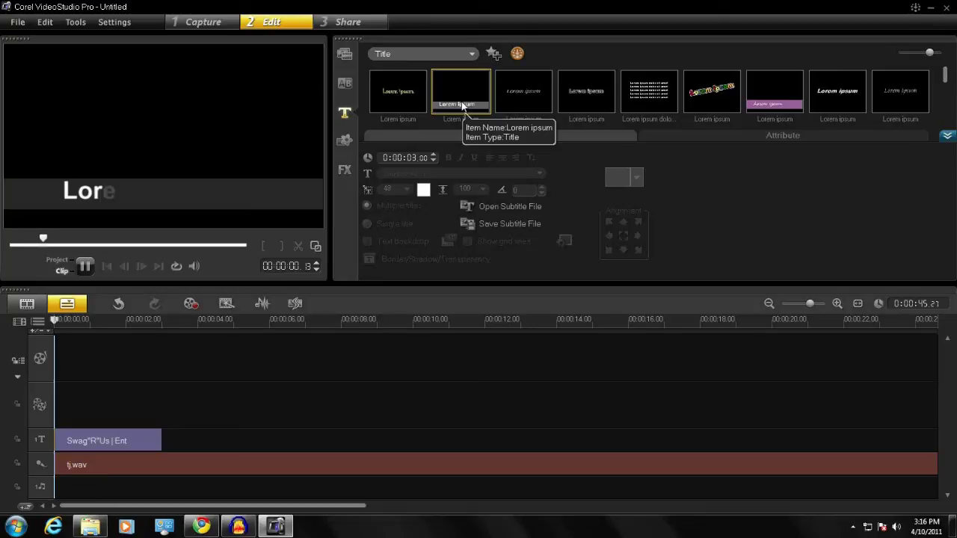
{"action": "left_click", "coordinate": [647, 91]}
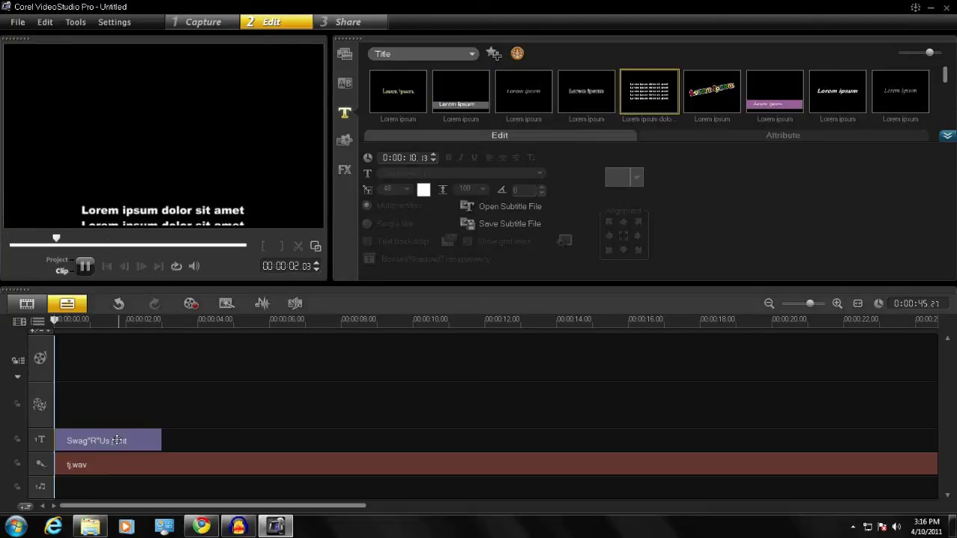
{"action": "left_click", "coordinate": [87, 269]}
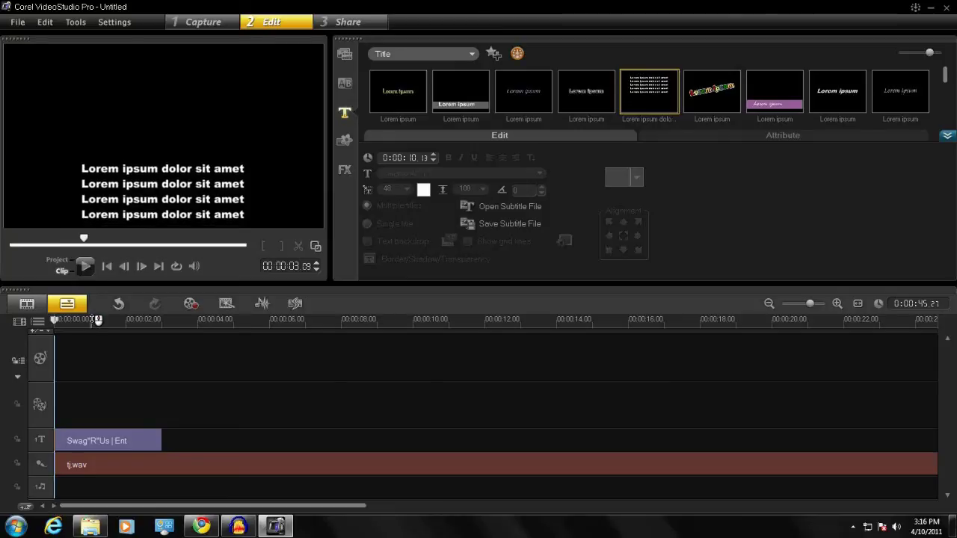
{"action": "left_click", "coordinate": [346, 58]}
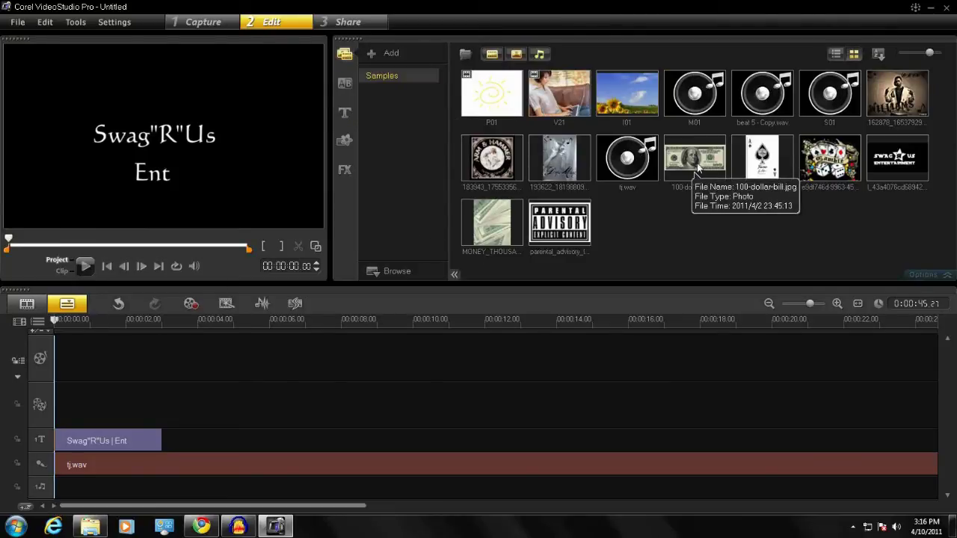
Move the title clip up onto the video track.
{"action": "left_click", "coordinate": [697, 165]}
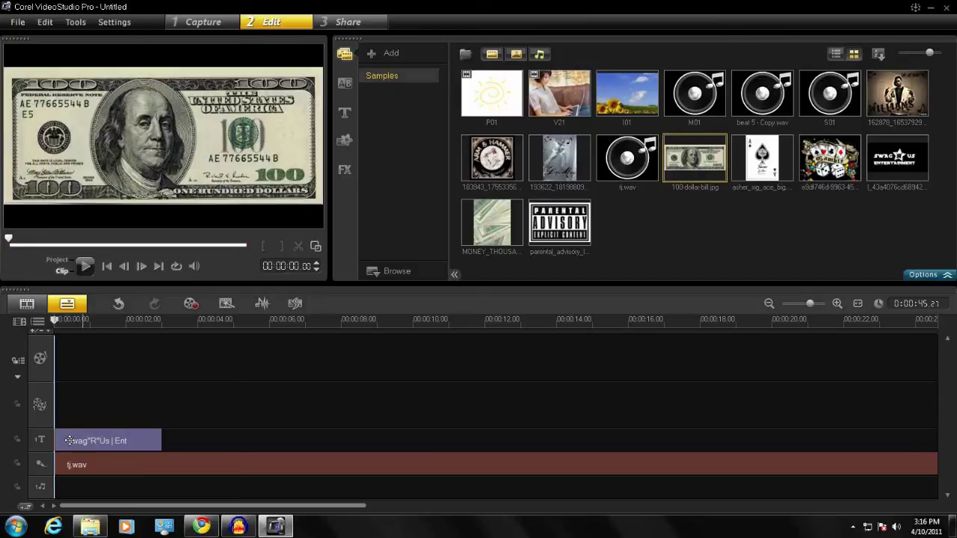
{"action": "left_click_drag", "start_coordinate": [68, 441], "coordinate": [62, 353]}
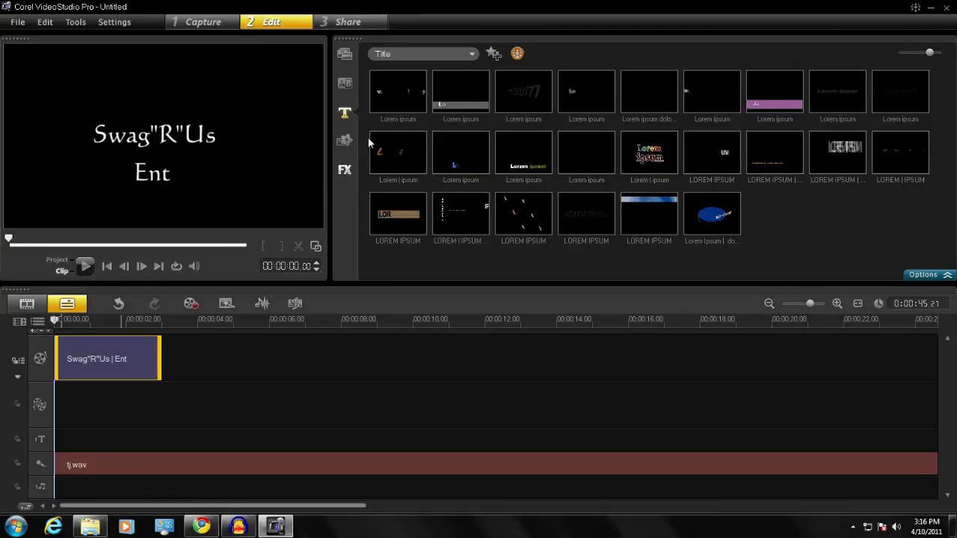
{"action": "left_click", "coordinate": [345, 53]}
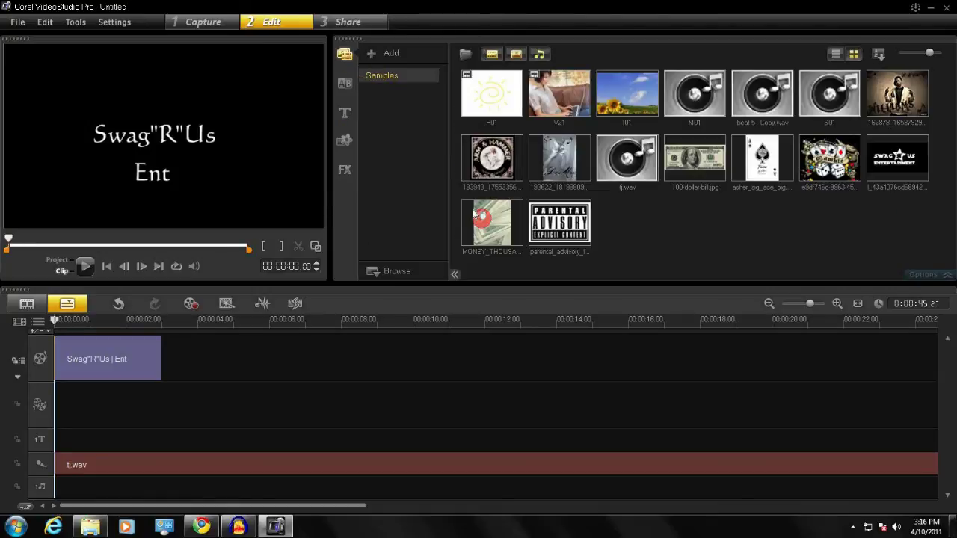
Place the stack-of-money, parental advisory, 100-dollar-bill and Gamble dice pictures after the title.
{"action": "left_click_drag", "start_coordinate": [469, 256], "coordinate": [187, 355]}
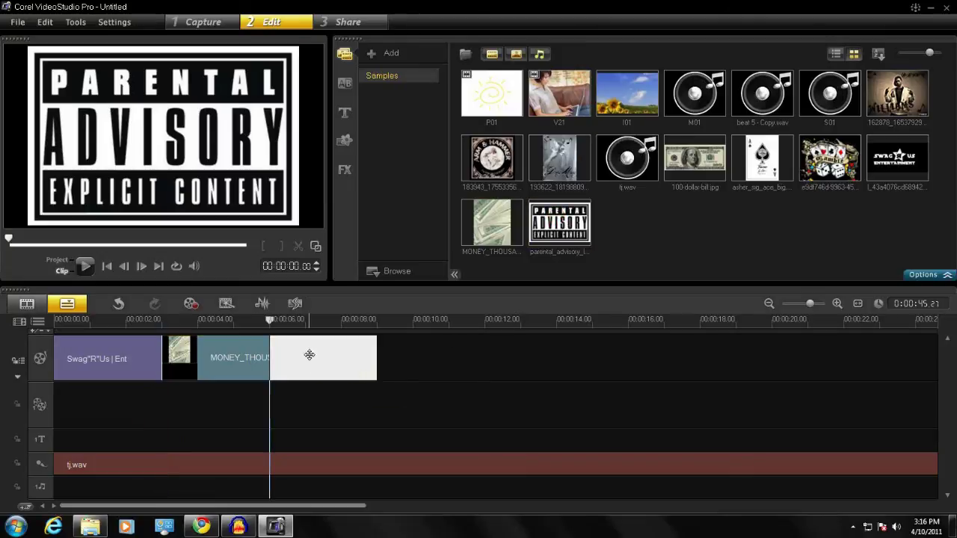
{"action": "left_click_drag", "start_coordinate": [559, 223], "coordinate": [310, 356]}
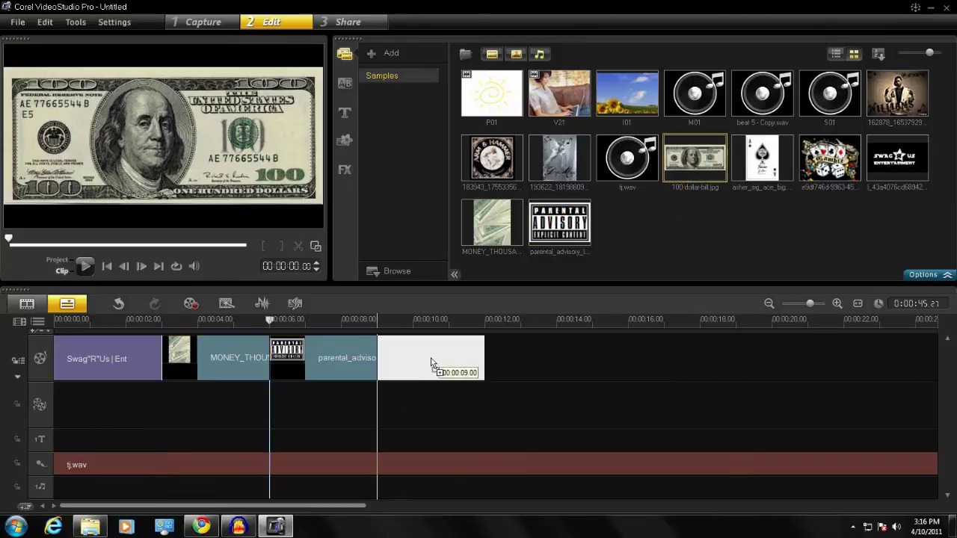
{"action": "left_click_drag", "start_coordinate": [694, 166], "coordinate": [434, 359]}
{"action": "left_click", "coordinate": [830, 159]}
{"action": "left_click_drag", "start_coordinate": [831, 158], "coordinate": [553, 358]}
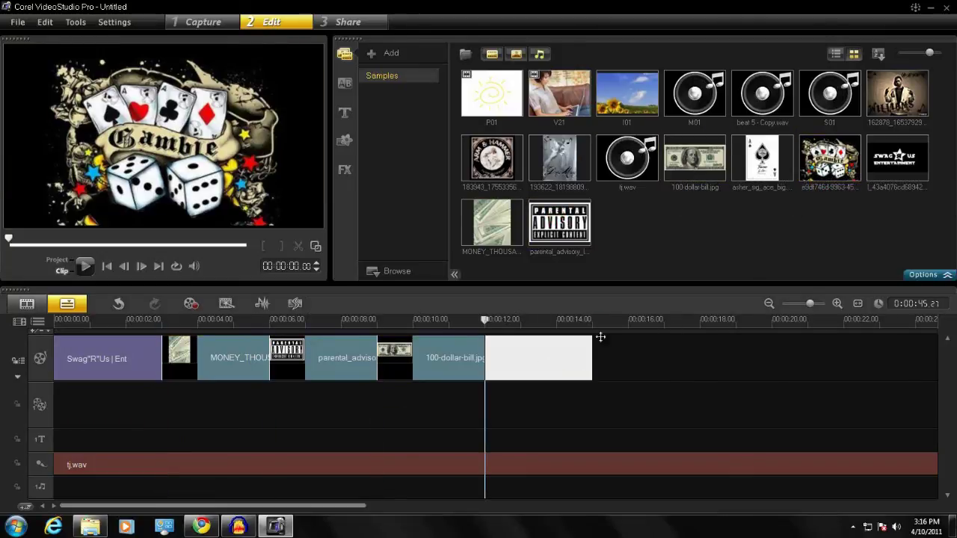
Add the Swag R Us logo at the end of the track and preview the pictures.
{"action": "mouse_move", "coordinate": [898, 158]}
{"action": "left_mouse_down"}
{"action": "mouse_move", "coordinate": [726, 330]}
{"action": "mouse_move", "coordinate": [641, 359]}
{"action": "left_mouse_up"}
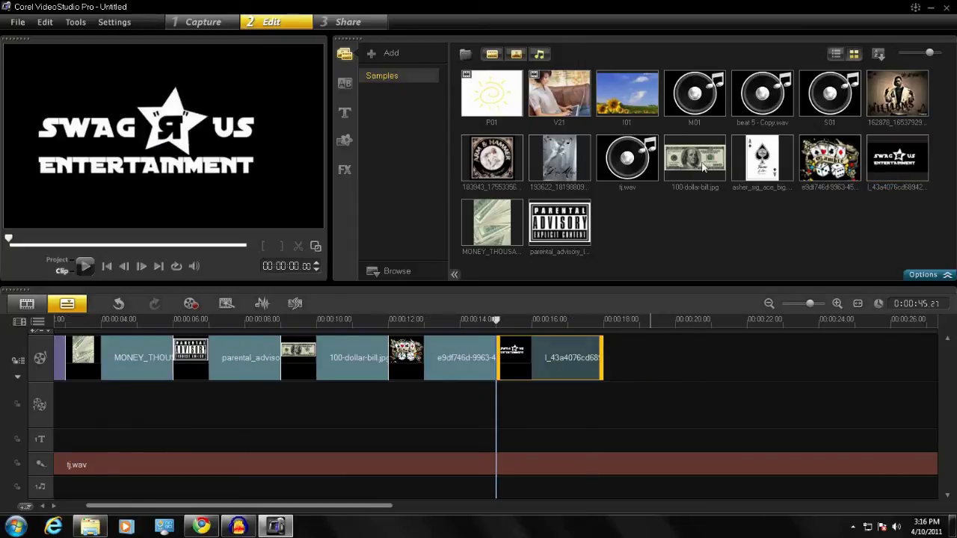
{"action": "mouse_move", "coordinate": [694, 159]}
{"action": "left_mouse_down"}
{"action": "mouse_move", "coordinate": [633, 351]}
{"action": "mouse_move", "coordinate": [642, 238]}
{"action": "left_mouse_up"}
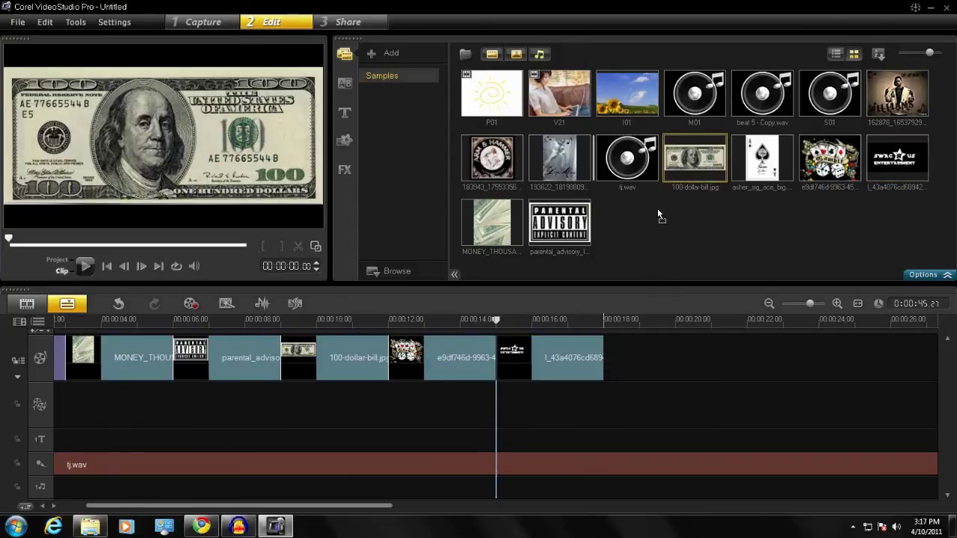
{"action": "left_click_drag", "start_coordinate": [641, 342], "coordinate": [676, 226]}
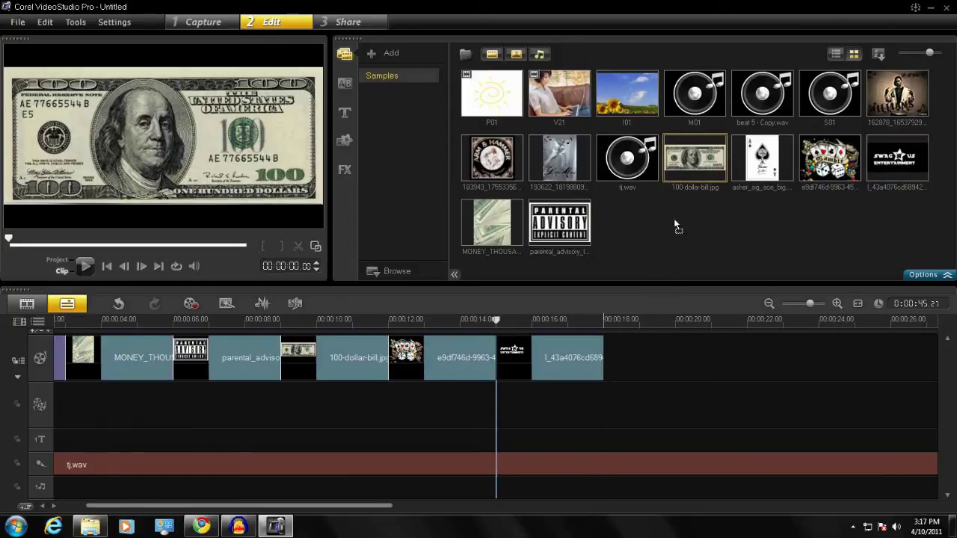
{"action": "left_click", "coordinate": [582, 239]}
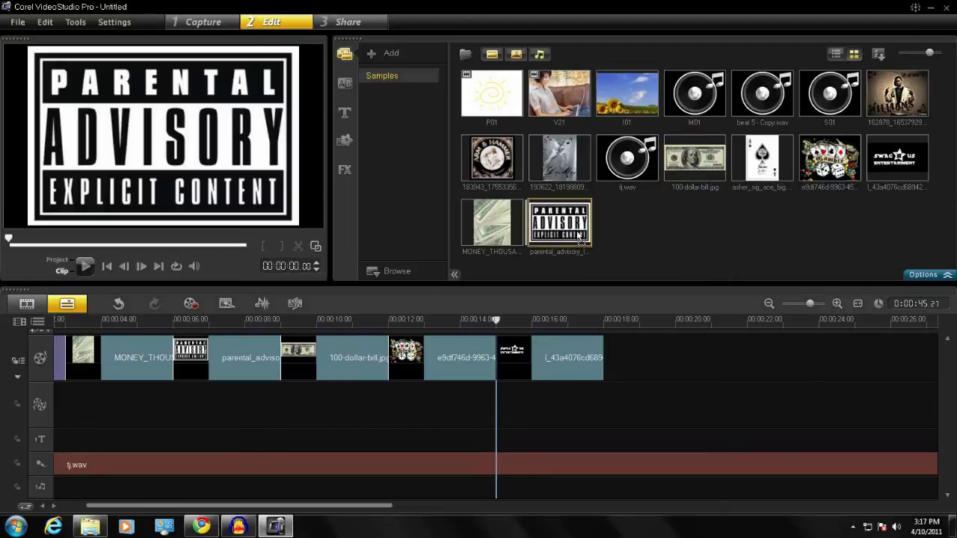
{"action": "left_click", "coordinate": [578, 238]}
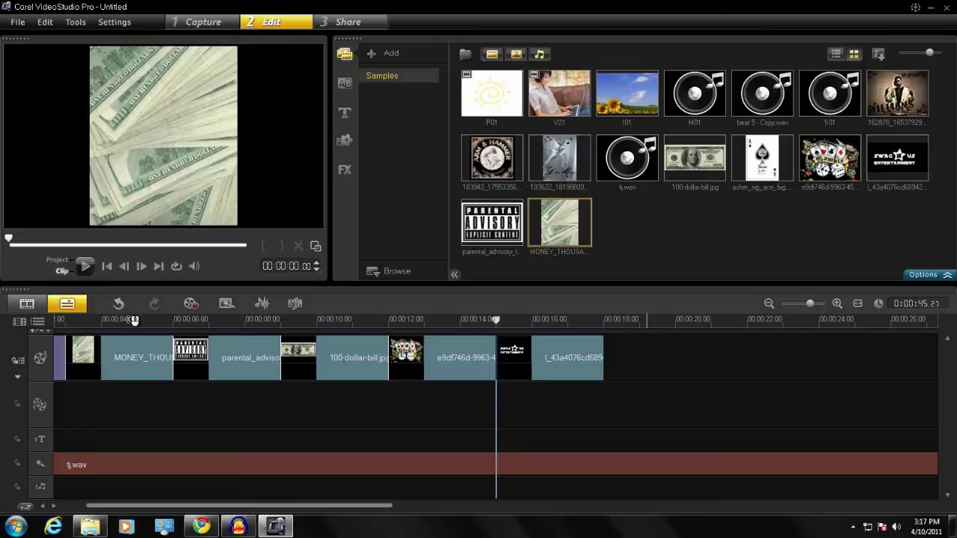
Review the clips in Storyboard view, then play the project from 0 in Timeline view.
{"action": "left_click", "coordinate": [27, 305]}
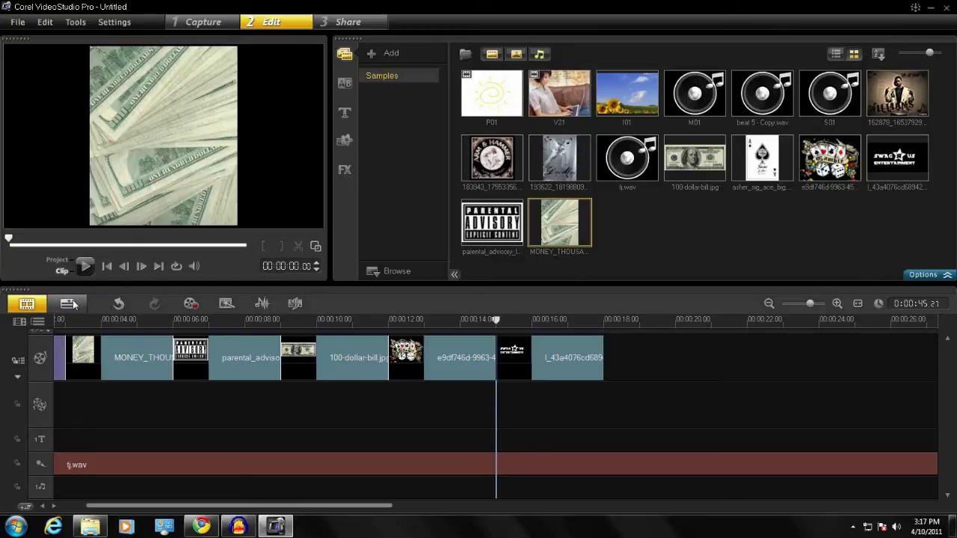
{"action": "left_click", "coordinate": [84, 267]}
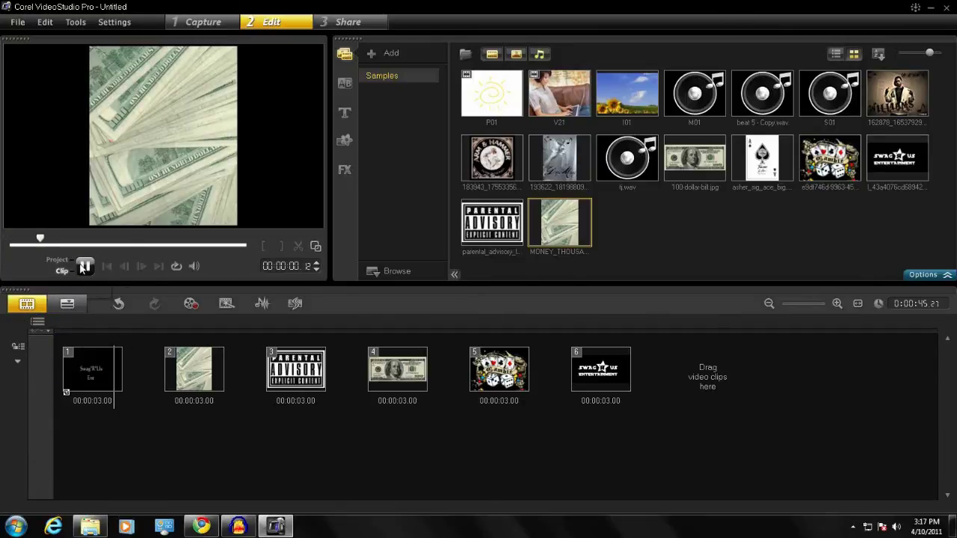
{"action": "left_click", "coordinate": [67, 303]}
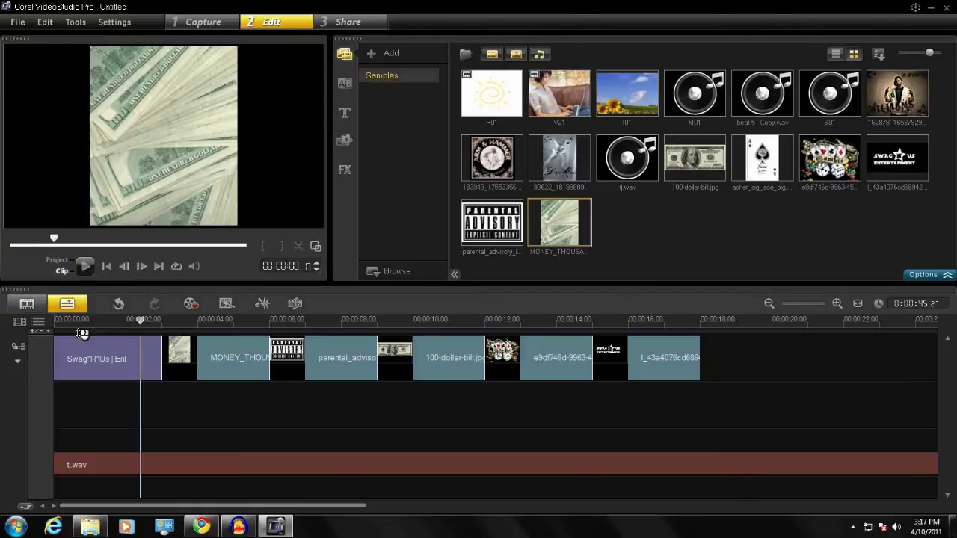
{"action": "left_click_drag", "start_coordinate": [144, 321], "coordinate": [54, 321]}
{"action": "left_click", "coordinate": [86, 267]}
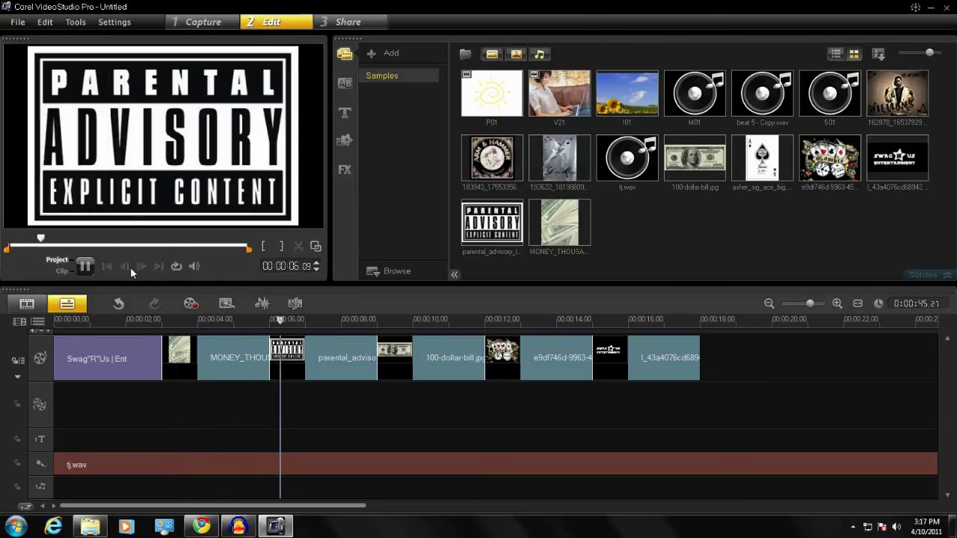
Pause the preview and show the Share step's Upload to Web formats for YouTube.
{"action": "left_click", "coordinate": [86, 270]}
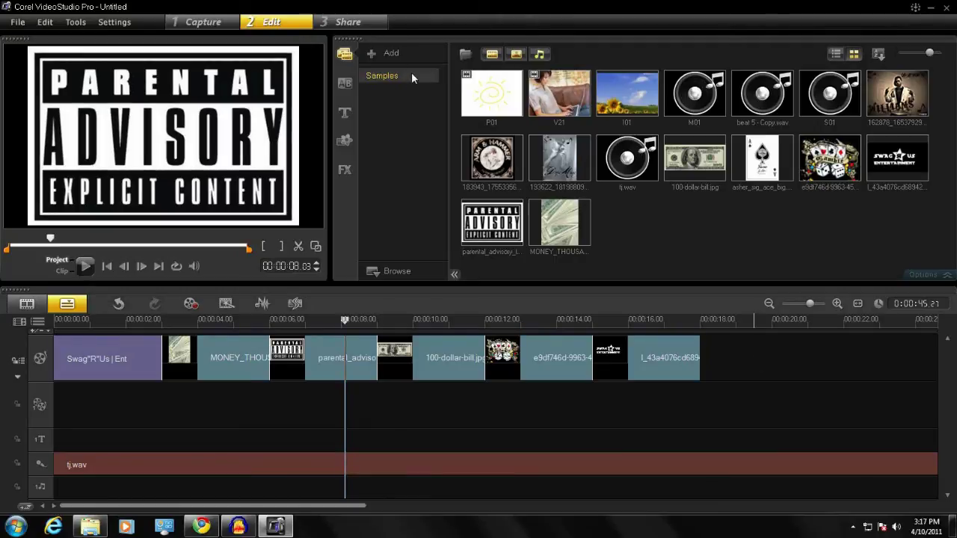
{"action": "left_click", "coordinate": [348, 21]}
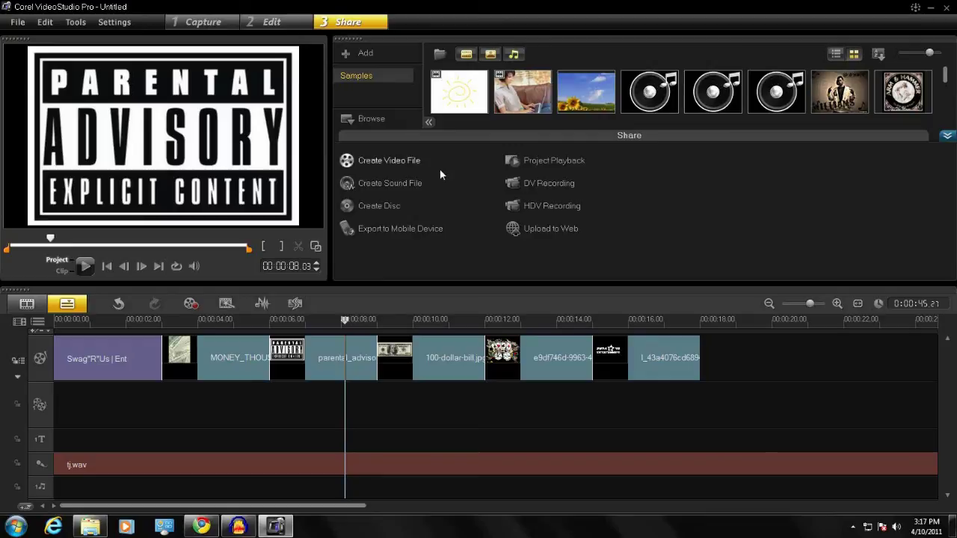
{"action": "left_click", "coordinate": [532, 230]}
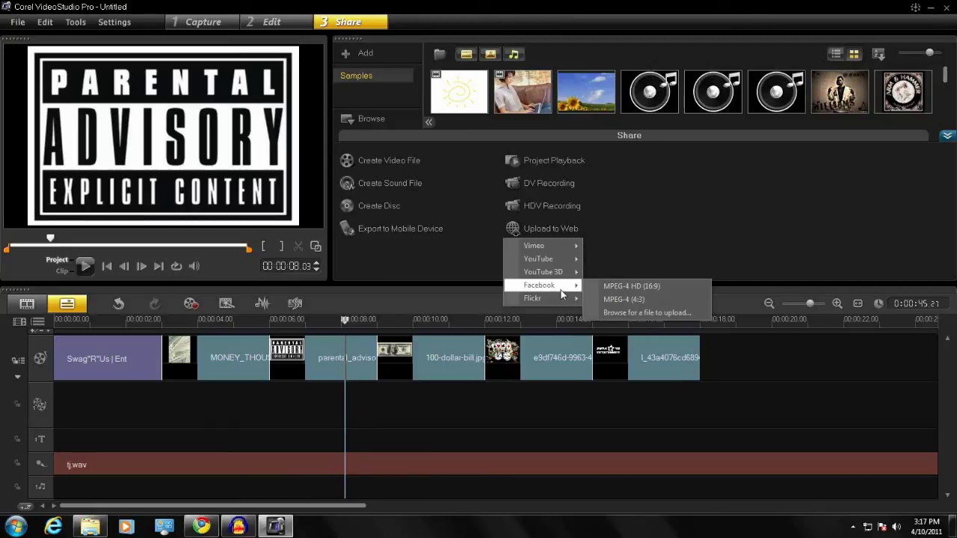
{"action": "mouse_move", "coordinate": [542, 259]}
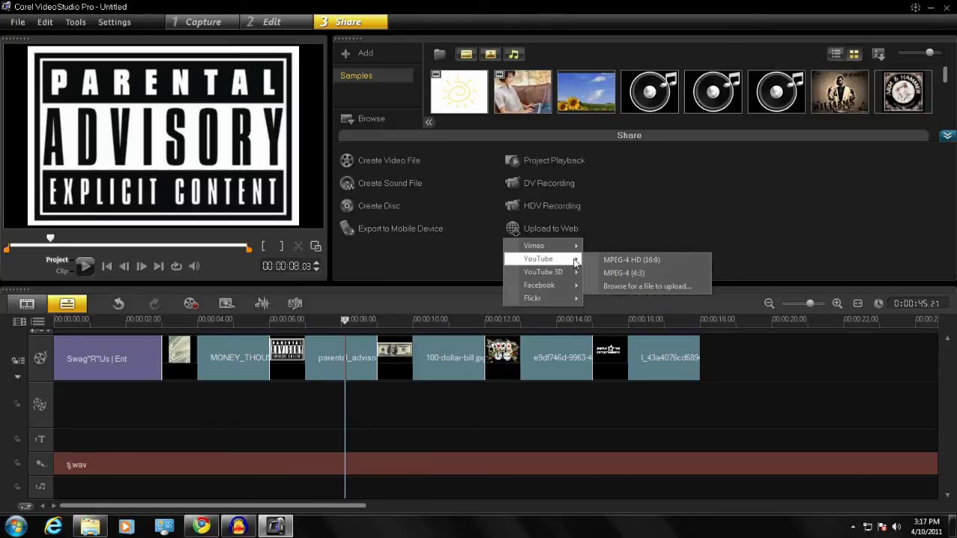
Render the project as YouTube MPEG-4 HD (16:9), saved as tj in Documents.
{"action": "left_click", "coordinate": [621, 264]}
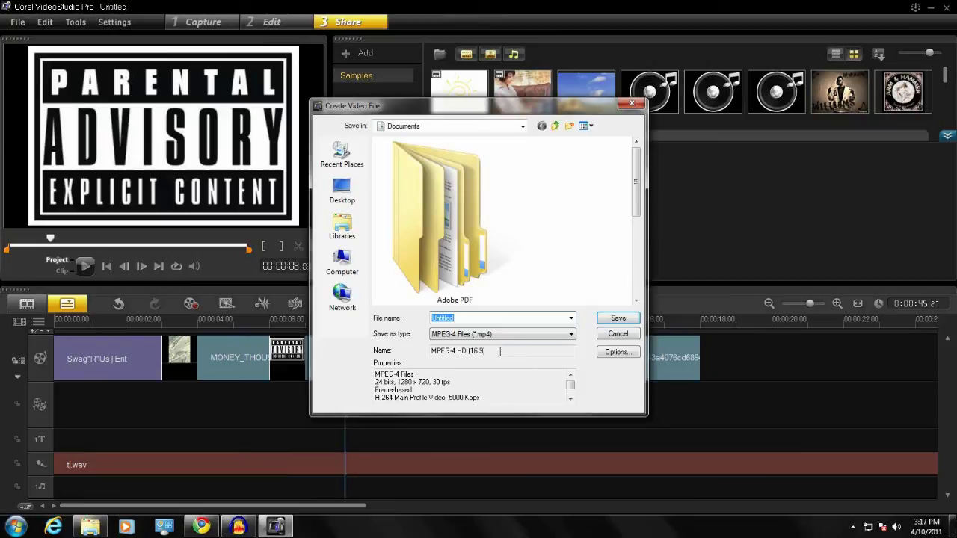
{"action": "left_click", "coordinate": [497, 335]}
{"action": "left_click", "coordinate": [497, 341]}
{"action": "scroll", "coordinate": [618, 282], "scroll_direction": "down", "scroll_amount": 2}
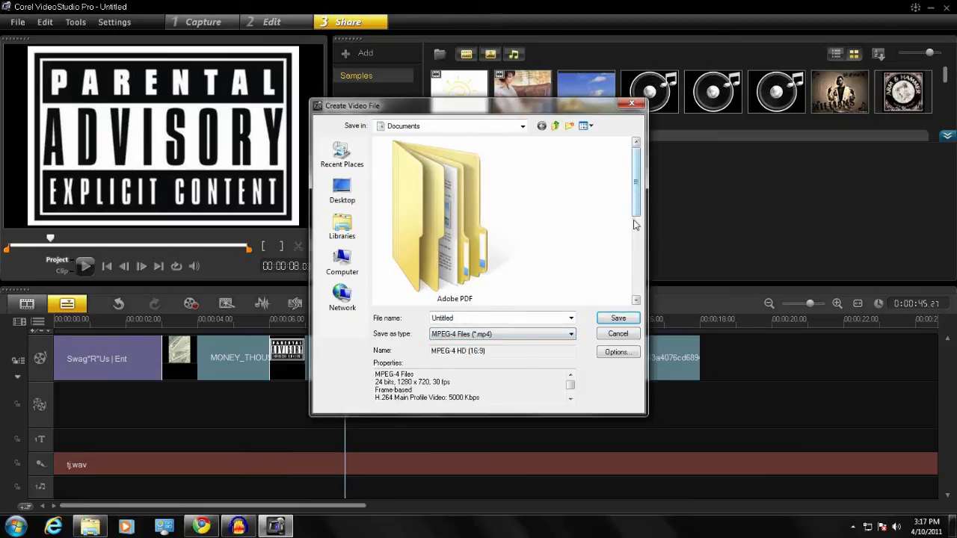
{"action": "scroll", "coordinate": [618, 282], "scroll_direction": "down", "scroll_amount": 3}
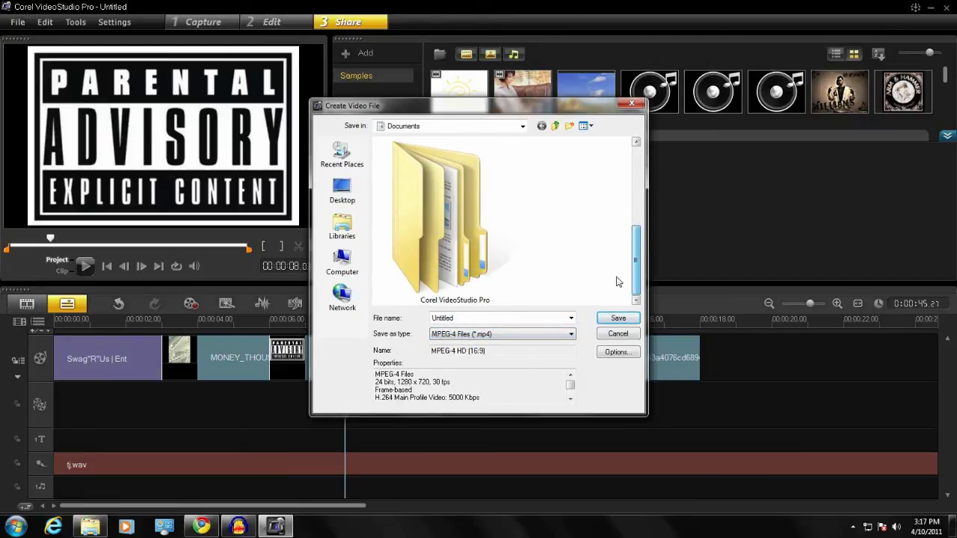
{"action": "double_click", "coordinate": [445, 317]}
{"action": "type", "text": "tj beat"}
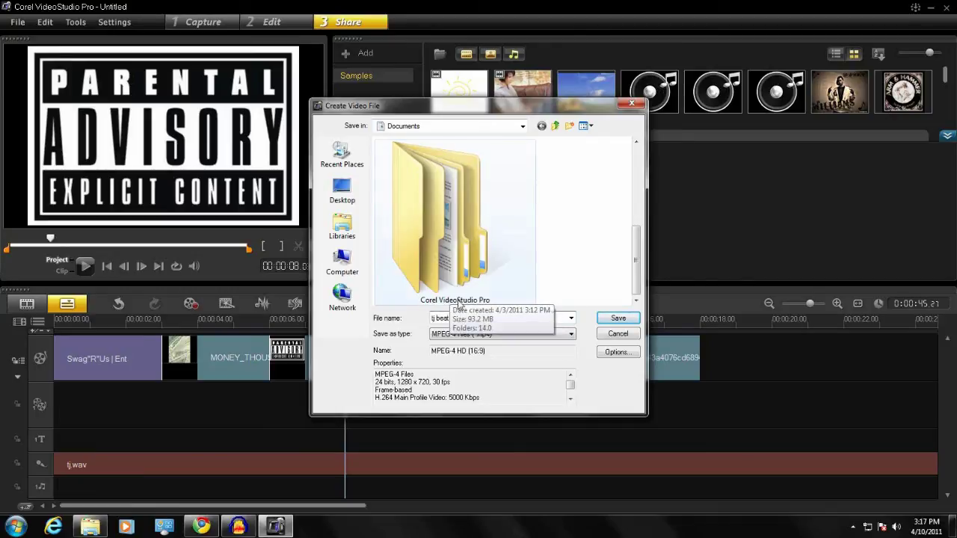
{"action": "left_click", "coordinate": [613, 318]}
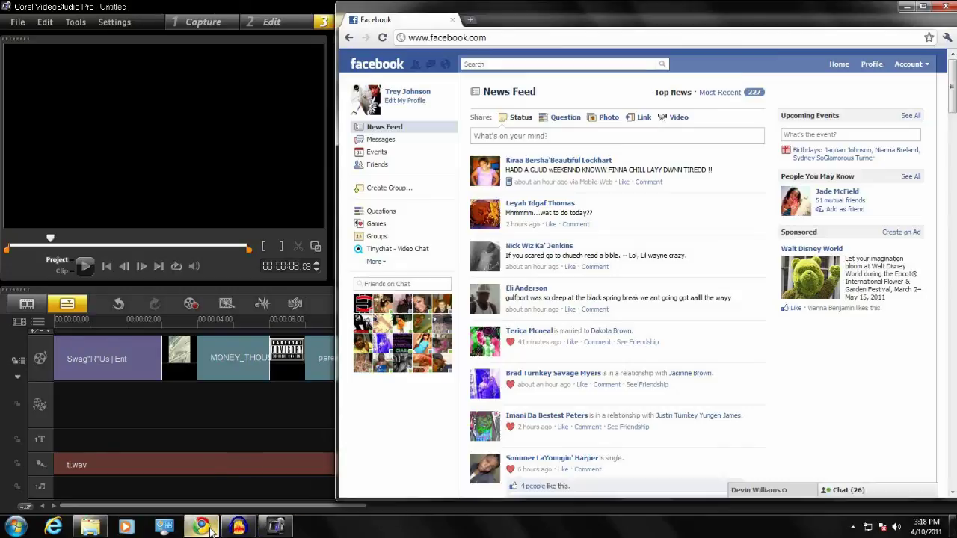
{"action": "left_click", "coordinate": [201, 528]}
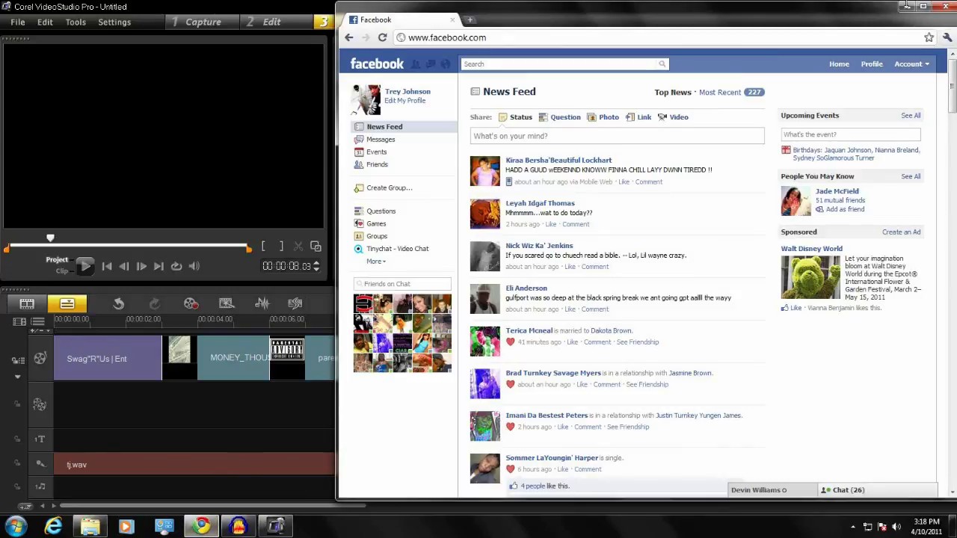
{"action": "left_click", "coordinate": [944, 7]}
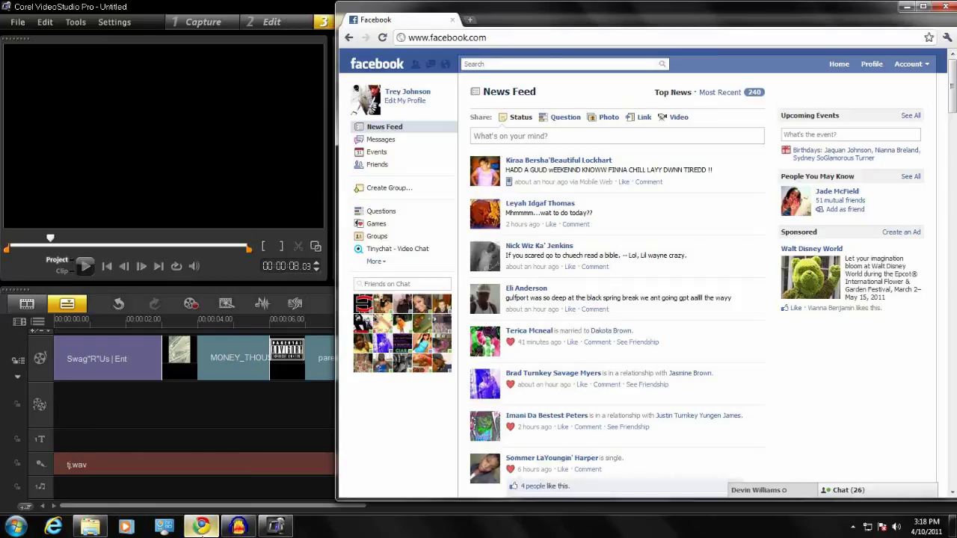
{"action": "left_click", "coordinate": [202, 527]}
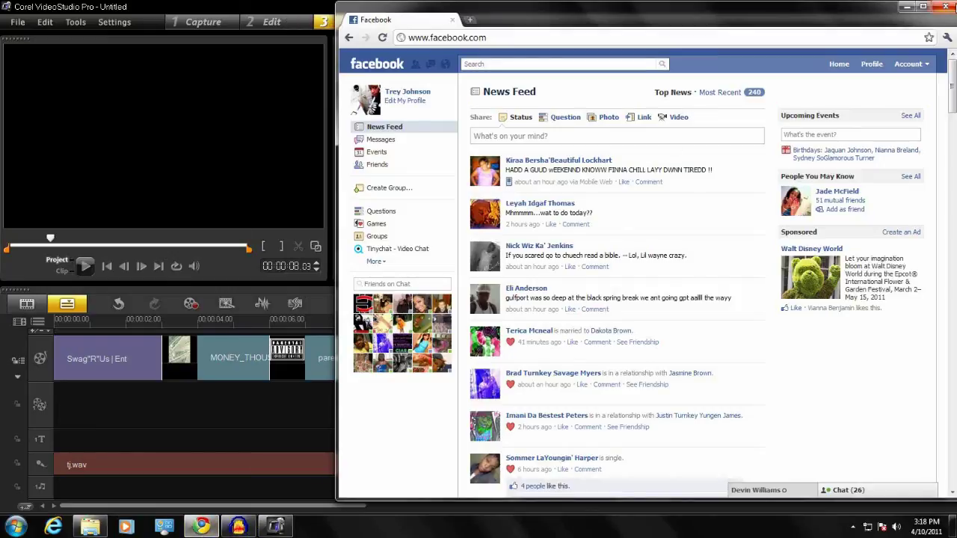
{"action": "left_click", "coordinate": [202, 528]}
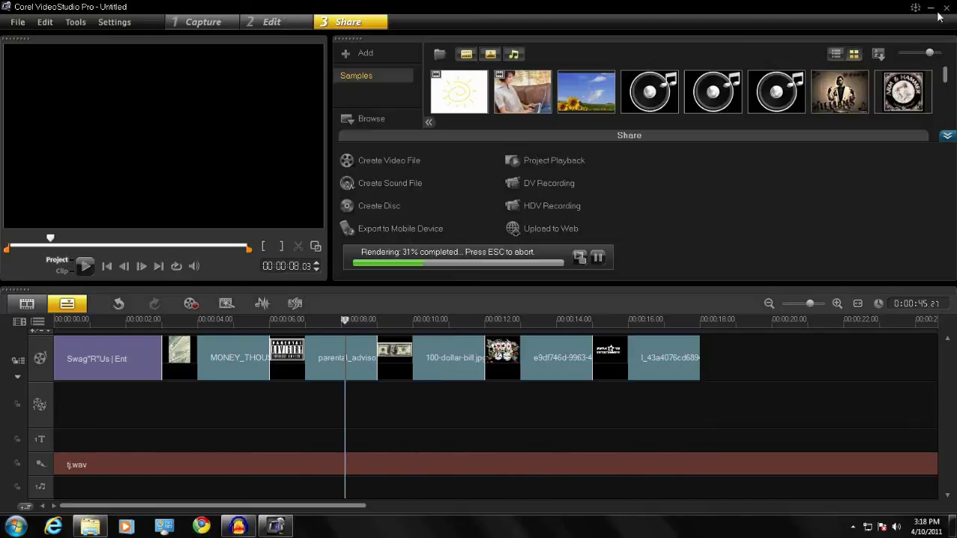
Close the VideoStudio window and launch Debut Video Capture Software from a Start search for debu.
{"action": "right_click", "coordinate": [269, 528]}
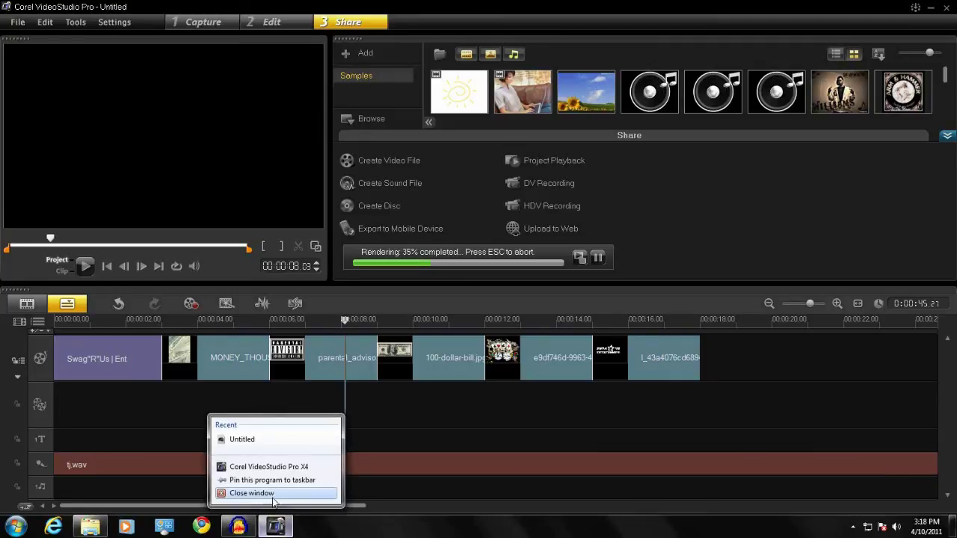
{"action": "left_click", "coordinate": [274, 498]}
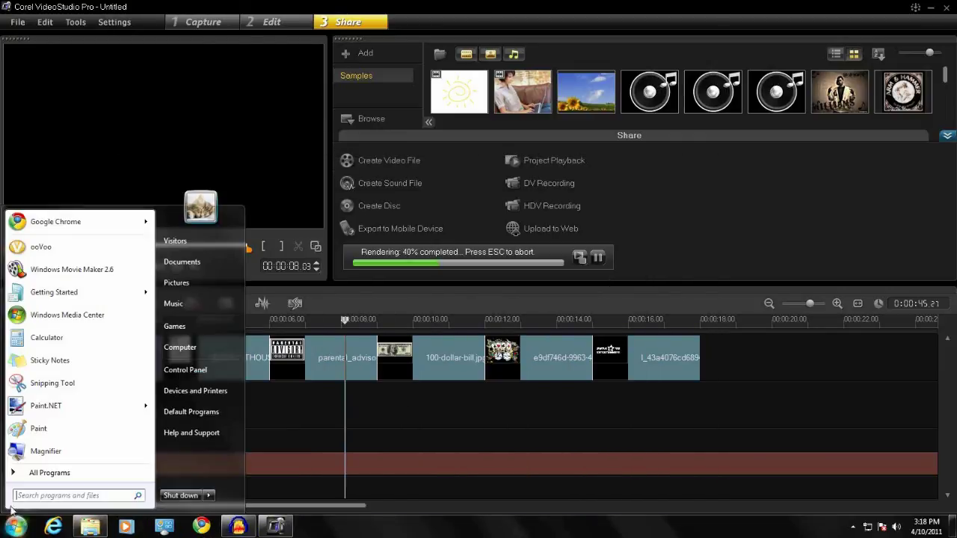
{"action": "left_click", "coordinate": [17, 527]}
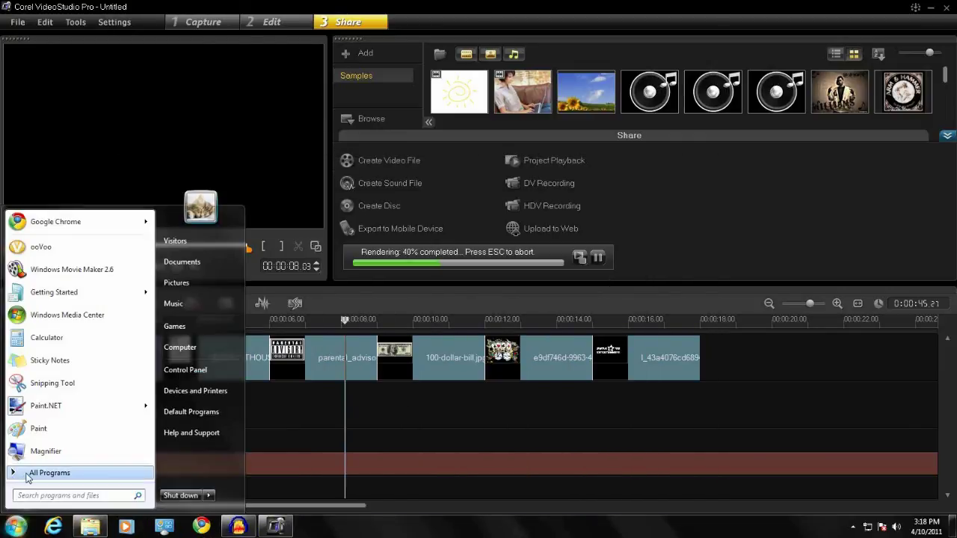
{"action": "left_click", "coordinate": [43, 491]}
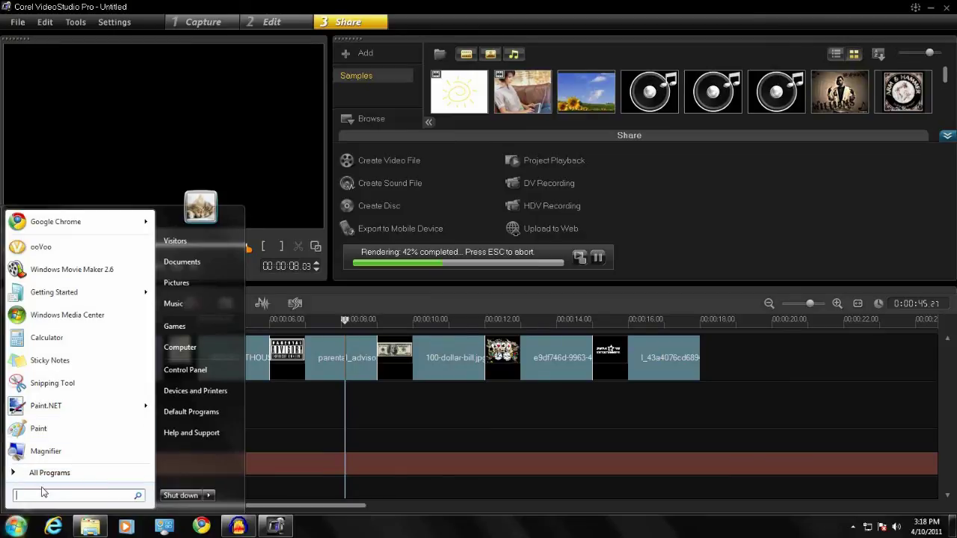
{"action": "type", "text": "debu"}
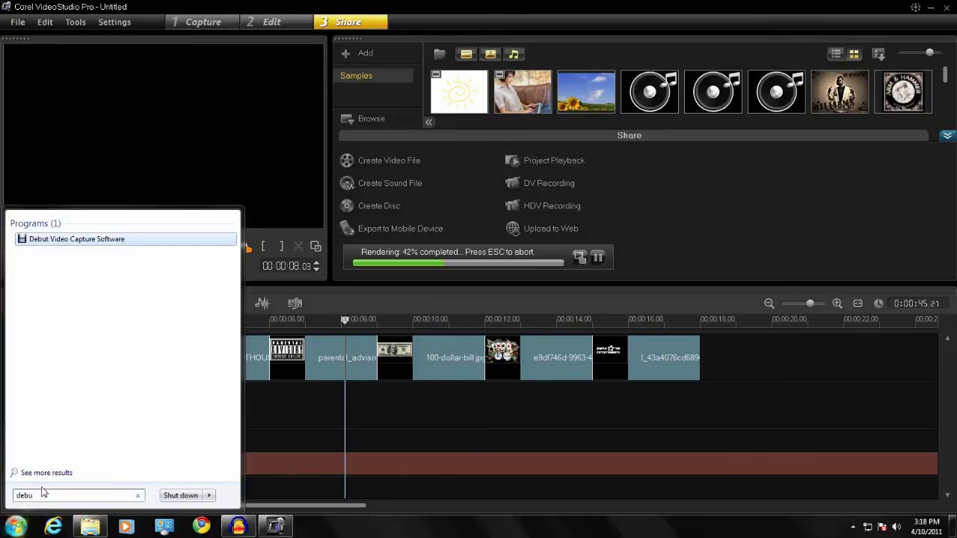
{"action": "left_click", "coordinate": [99, 239]}
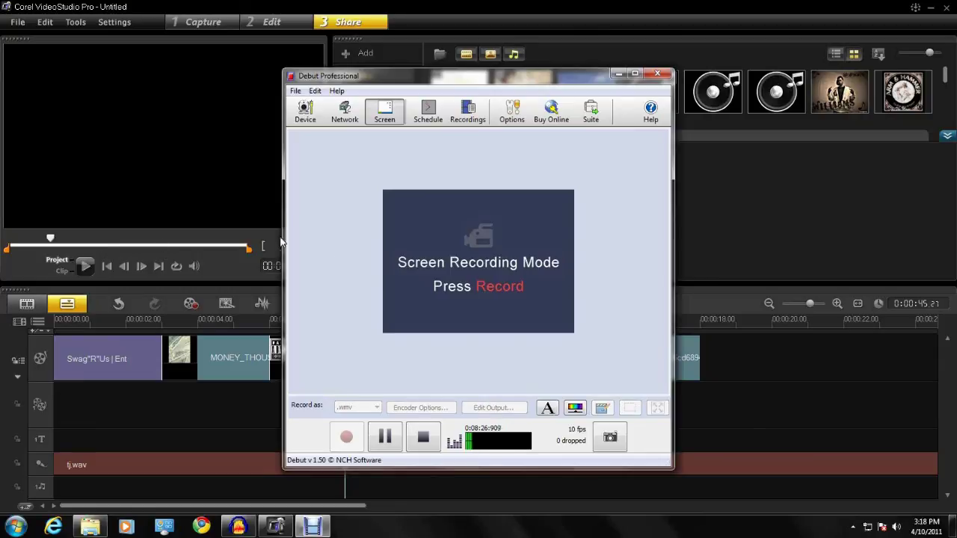